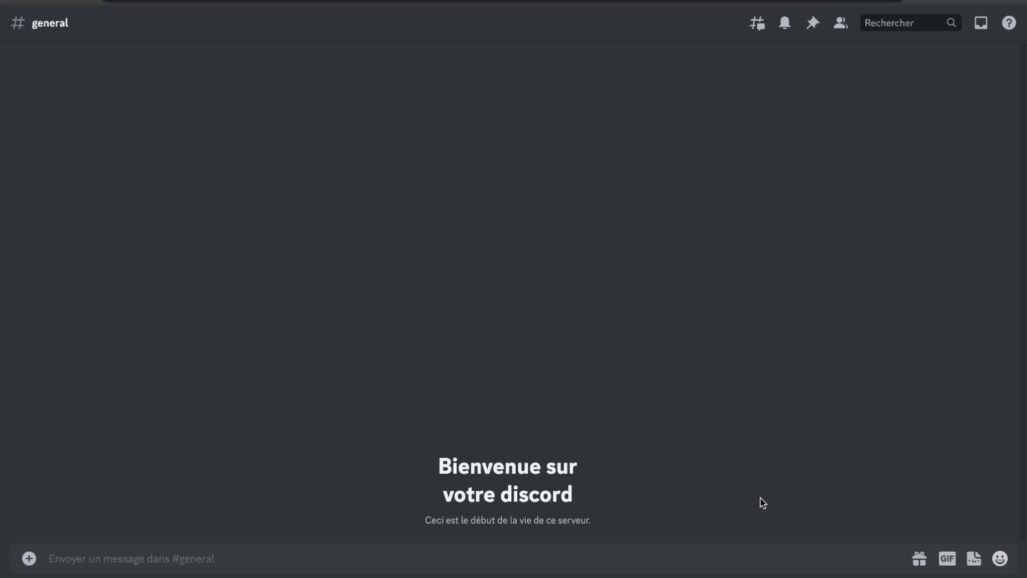
# Generate images with the /imagine command using the prompt "un petit robot qui résoud un rubik's cube"
pyautogui.click(674, 551)
pyautogui.write('/imagine')
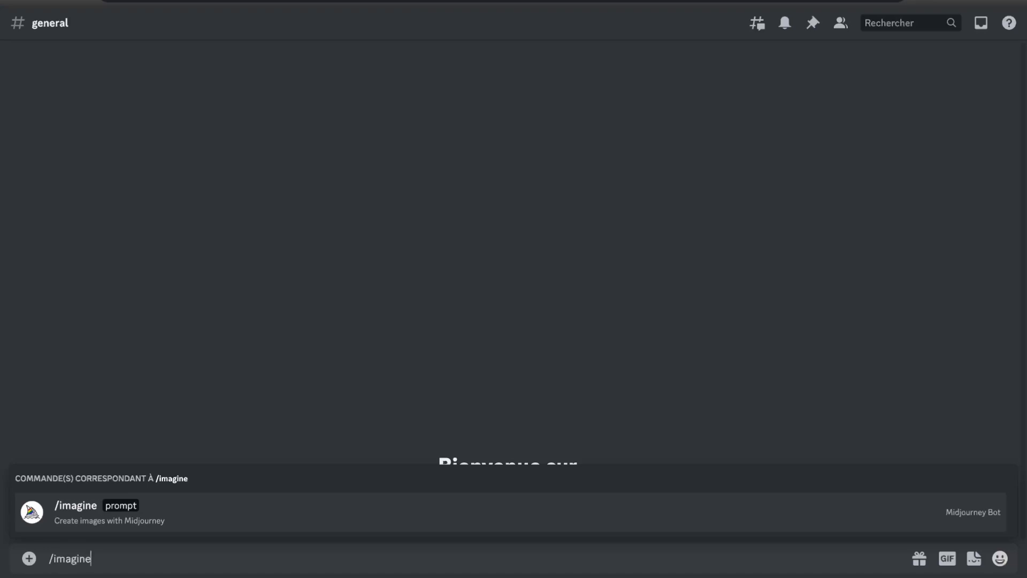
pyautogui.press('Return')
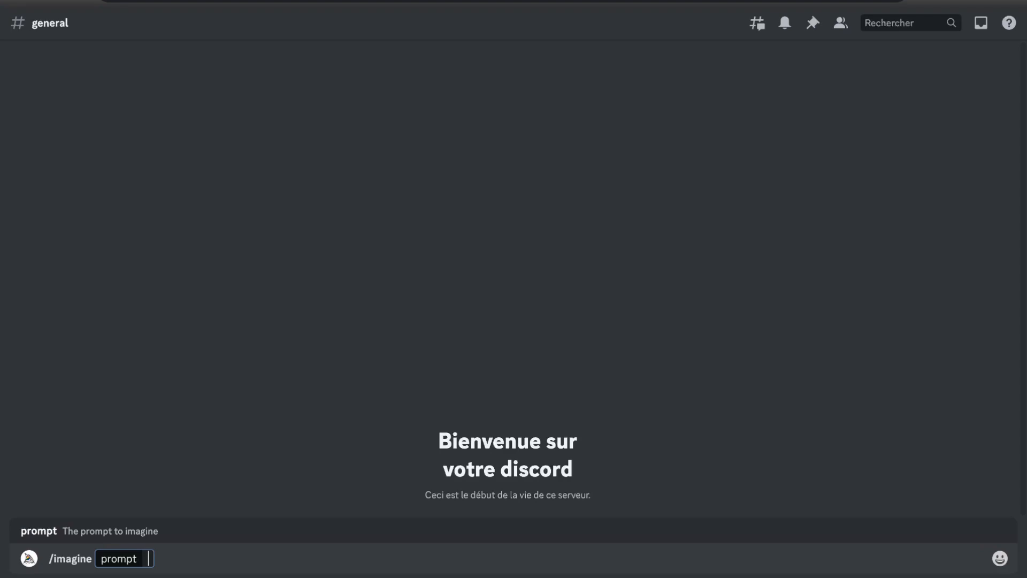
pyautogui.write("un petit robot qui résoud un rubik's cube")
pyautogui.press('Return')
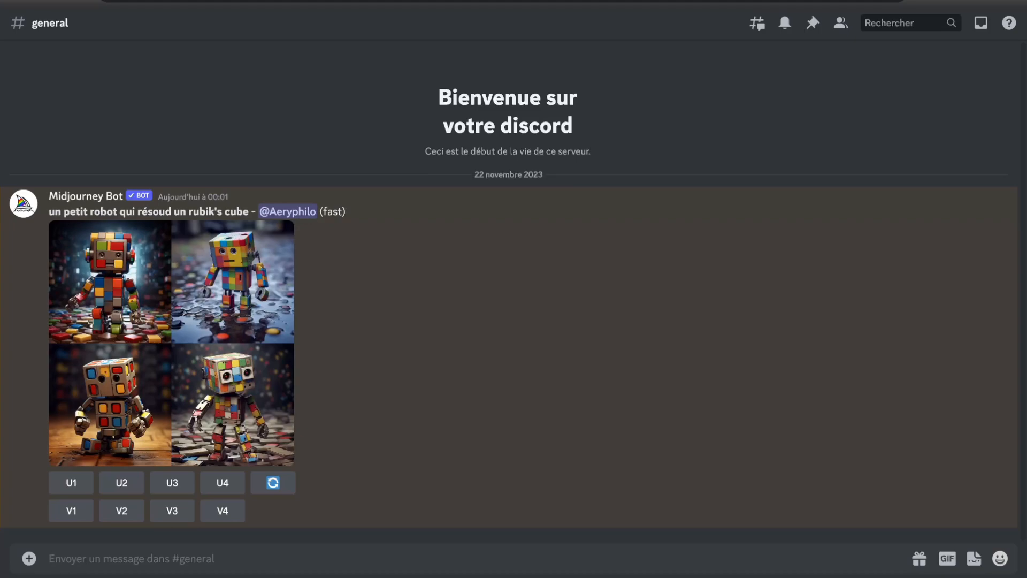
# Generate another image grid with /imagine using the English prompt "a little robot solving a rubik's cube"
pyautogui.write('/ima')
pyautogui.press('Tab')
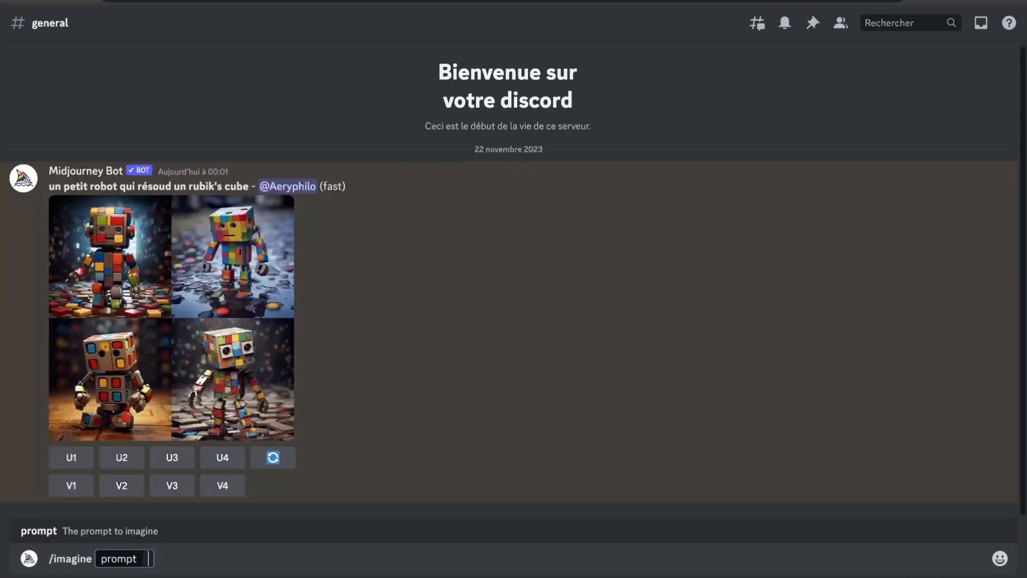
pyautogui.write('a little robot so')
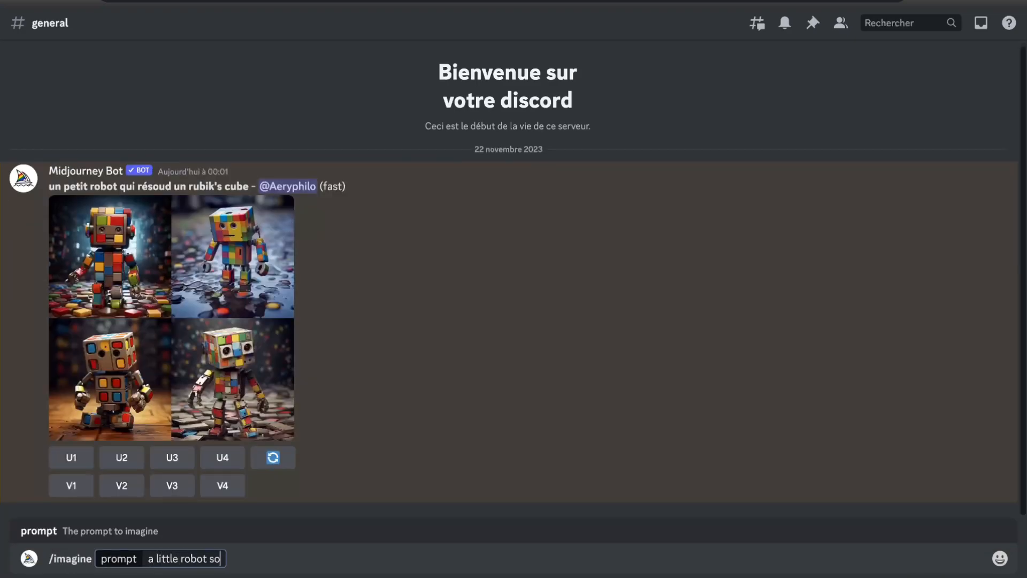
pyautogui.write('lving a rubi')
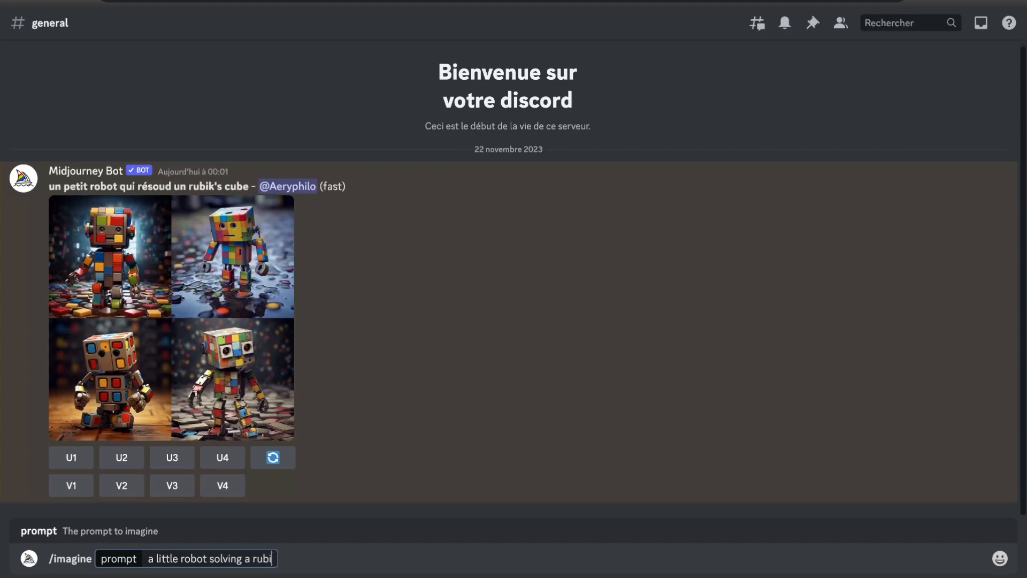
pyautogui.write("k's cube")
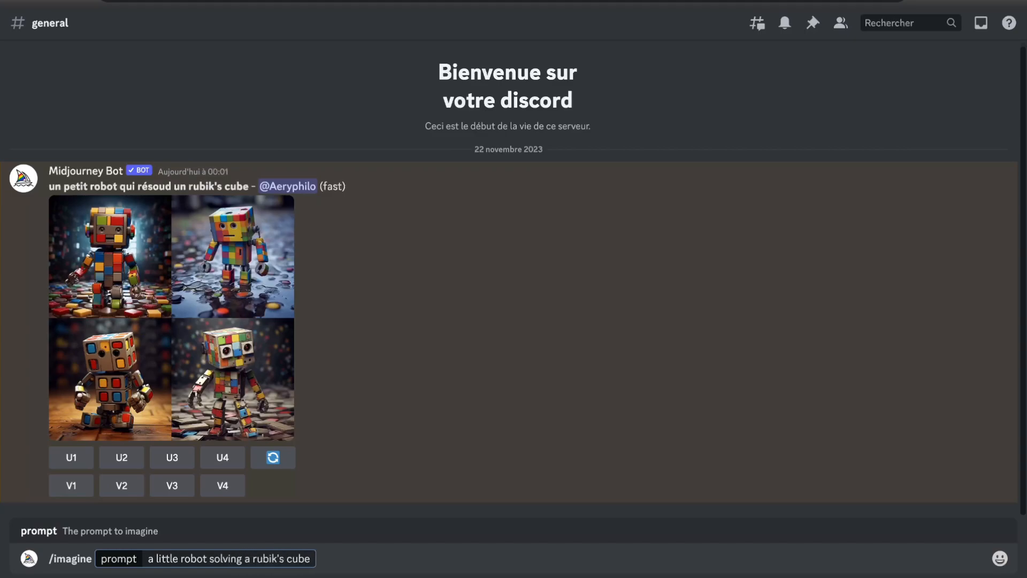
pyautogui.press('Return')
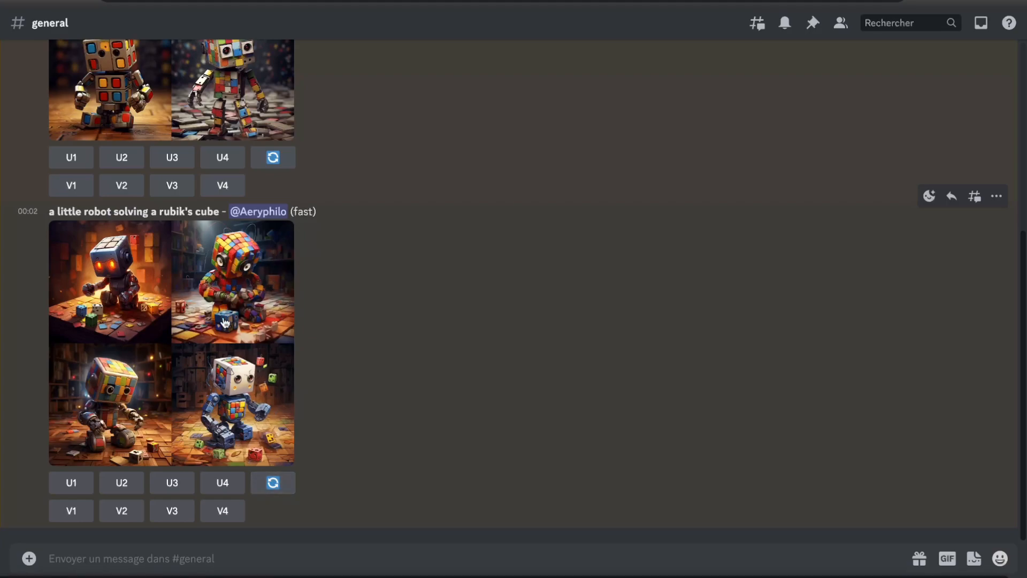
# Create variations of the second image in the English-prompt grid and view the new grid enlarged
pyautogui.click(122, 512)
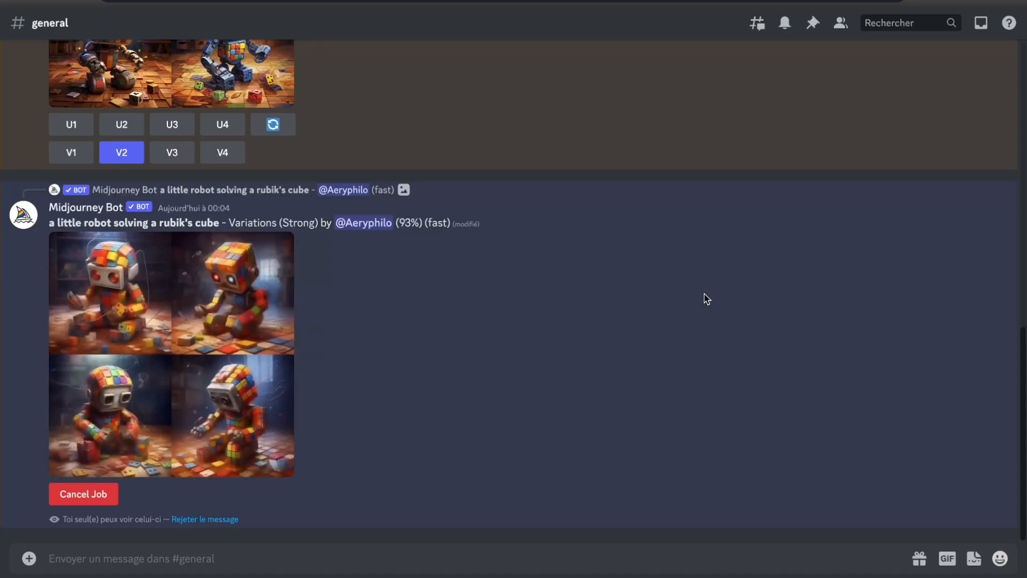
pyautogui.click(223, 287)
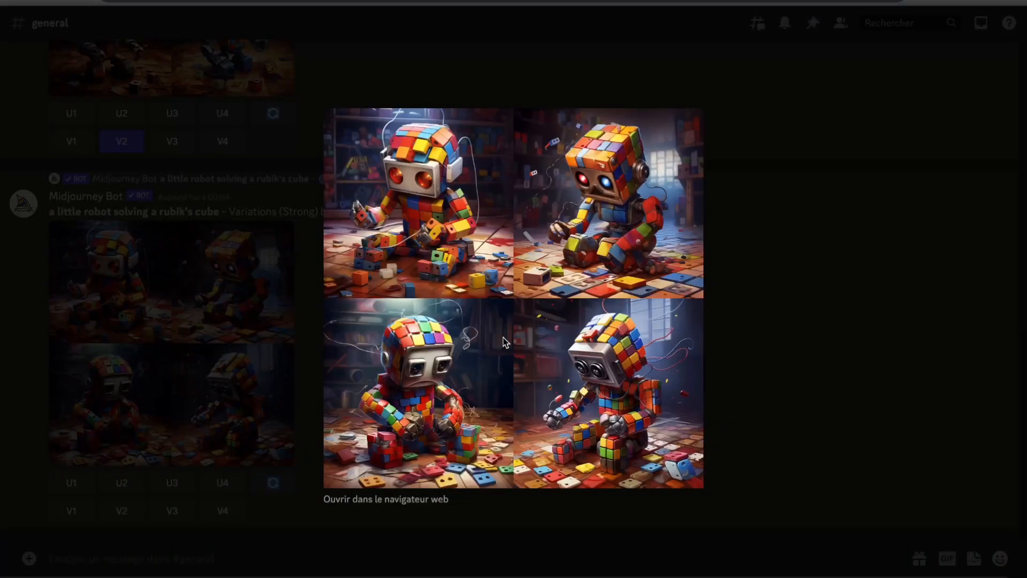
pyautogui.click(239, 316)
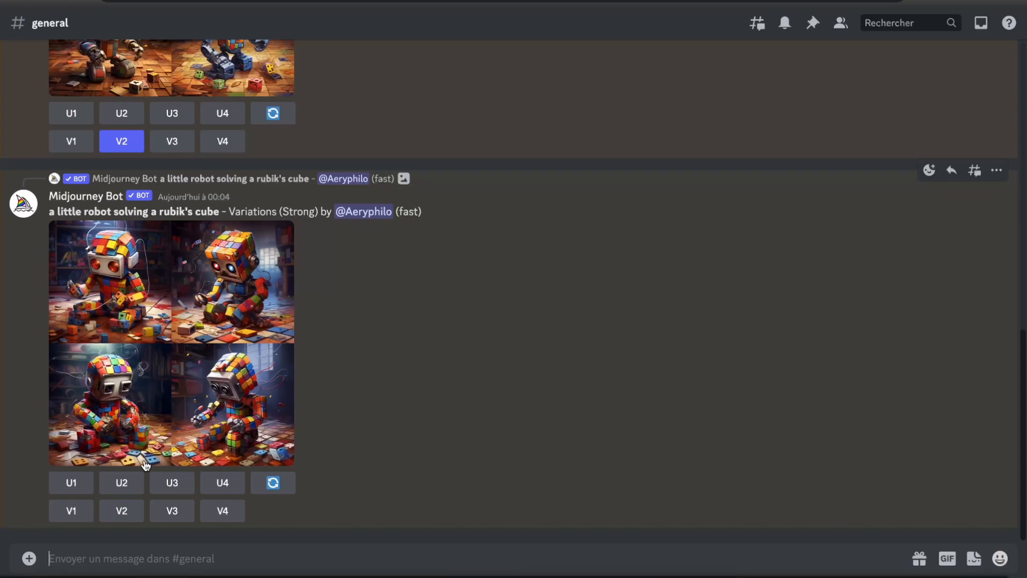
# Upscale the second image of the variations grid and inspect it at full size in the browser
pyautogui.click(120, 485)
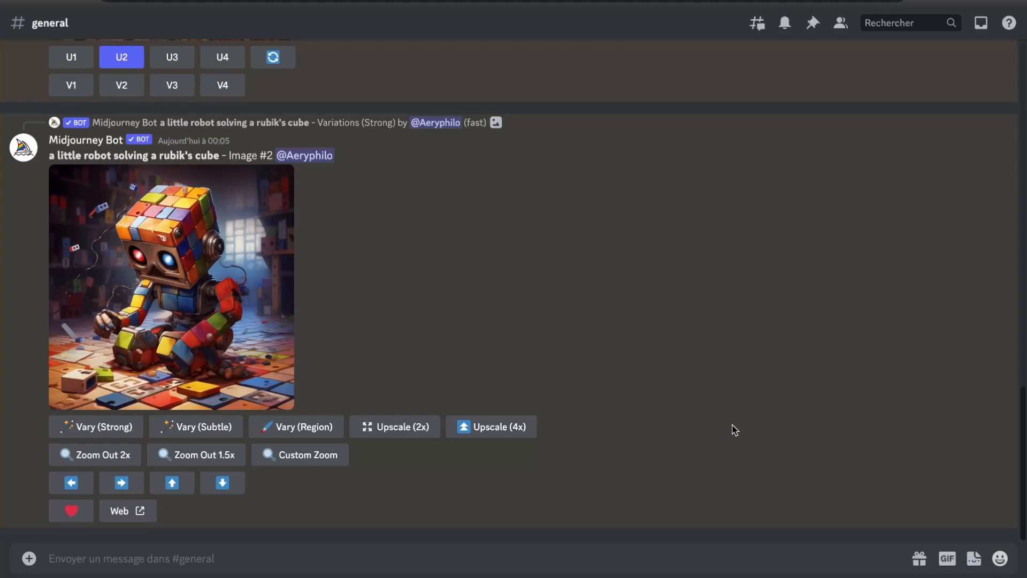
pyautogui.click(210, 283)
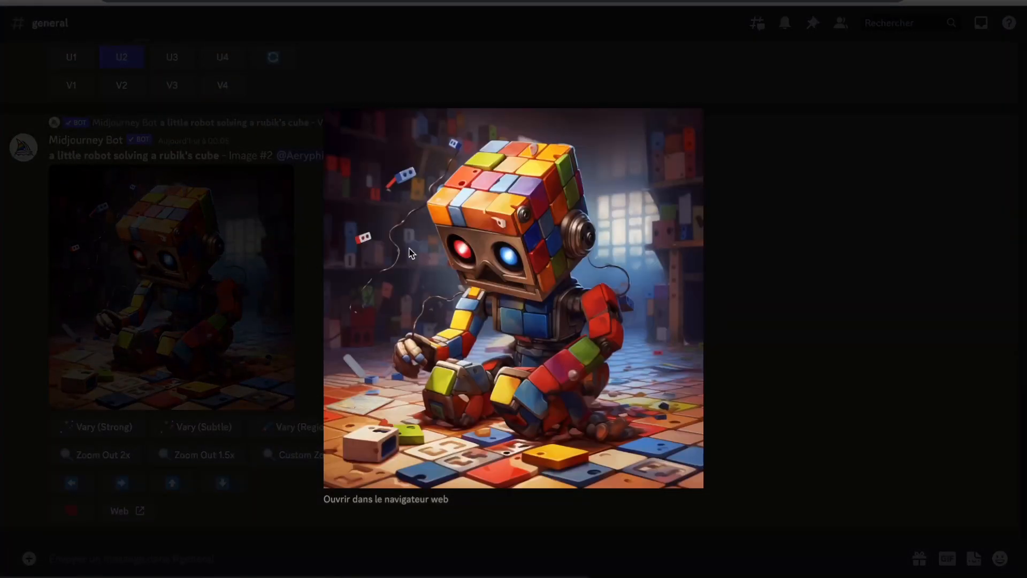
pyautogui.click(367, 501)
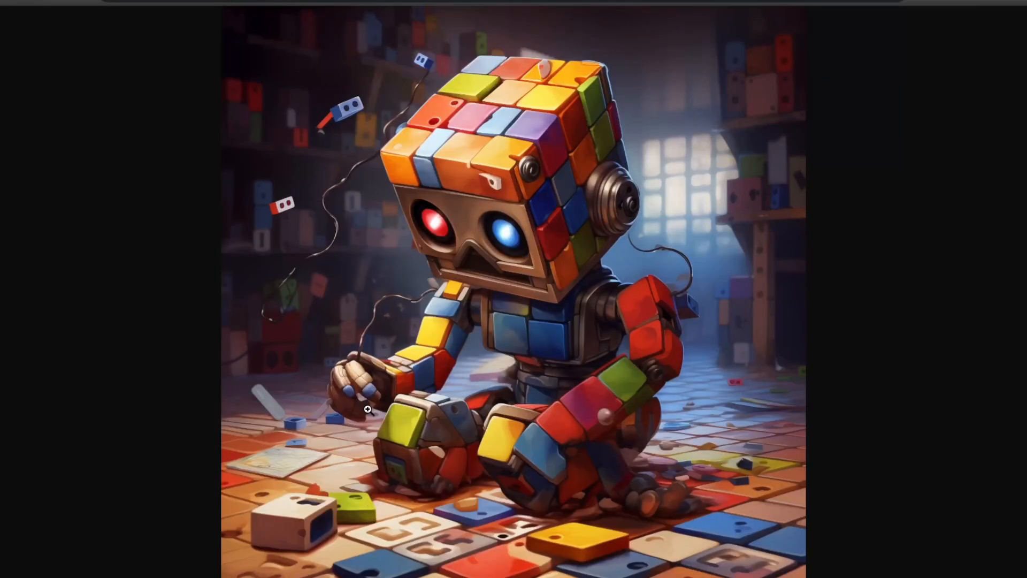
pyautogui.click(388, 411)
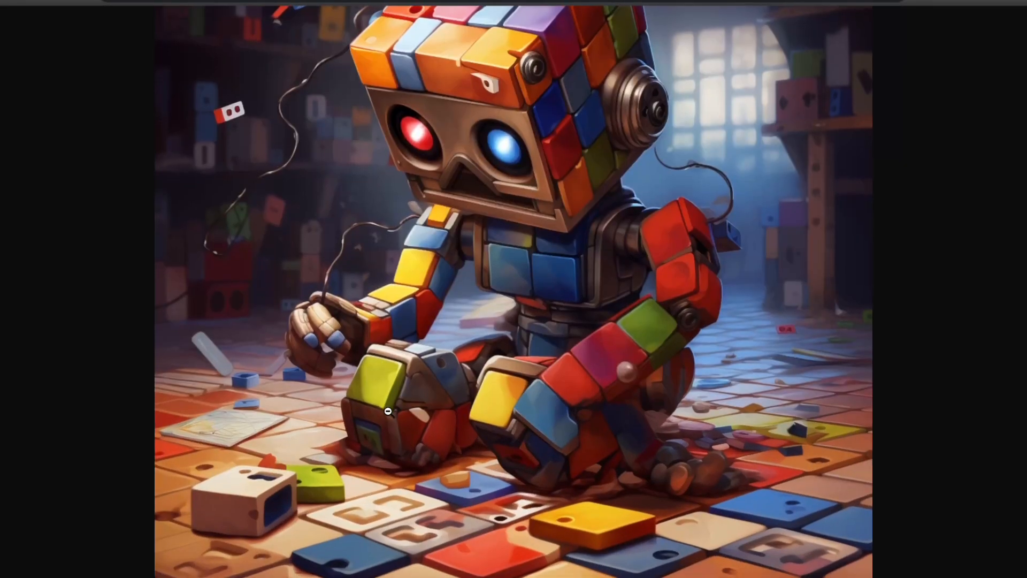
pyautogui.scroll(-3, 381, 396)
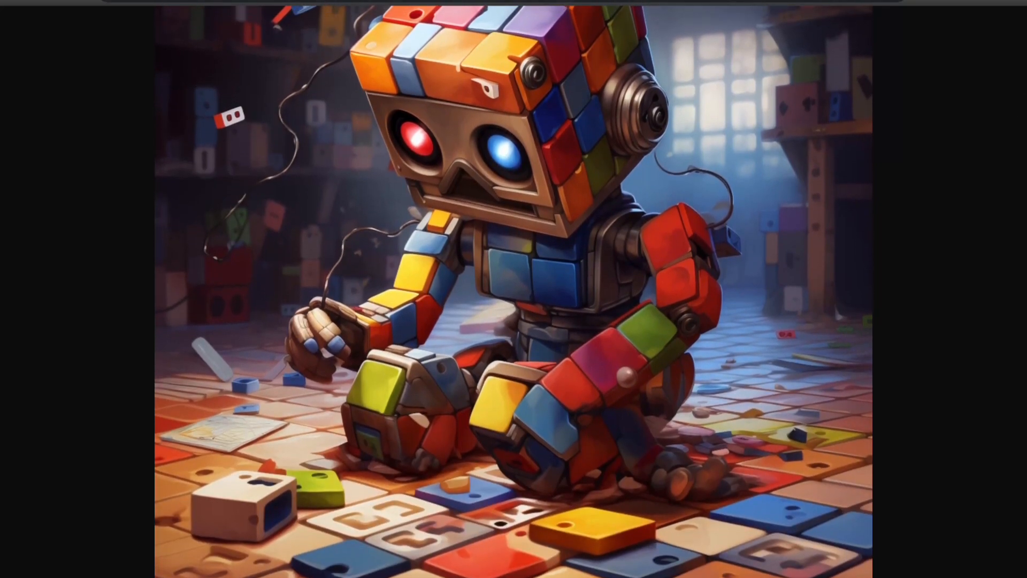
pyautogui.hotkey('ctrl', 'w')
pyautogui.click(760, 354)
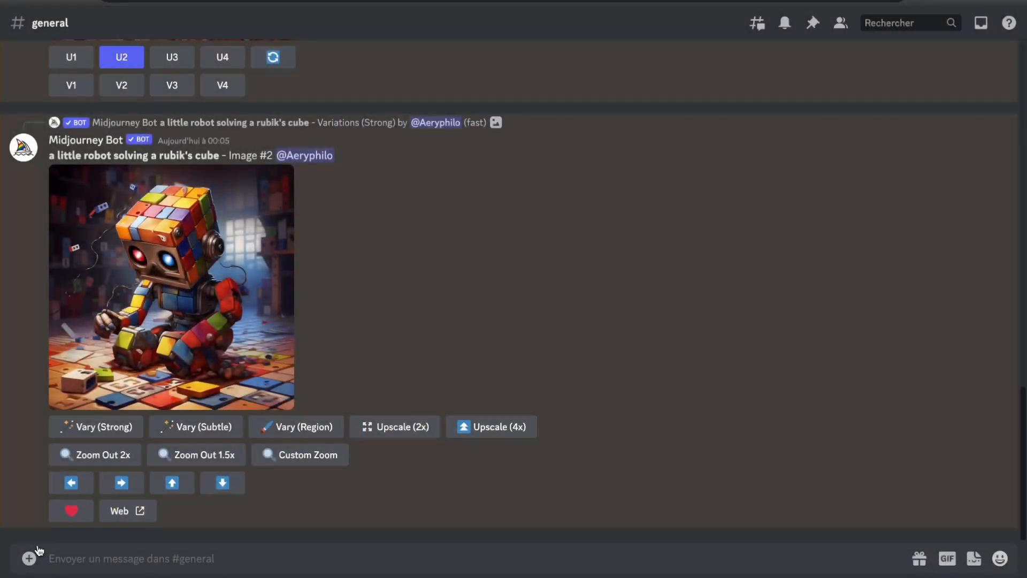
# Generate portrait-format images with /imagine using the prompt "un petit robot --ar 9:16"
pyautogui.click(152, 562)
pyautogui.write('/')
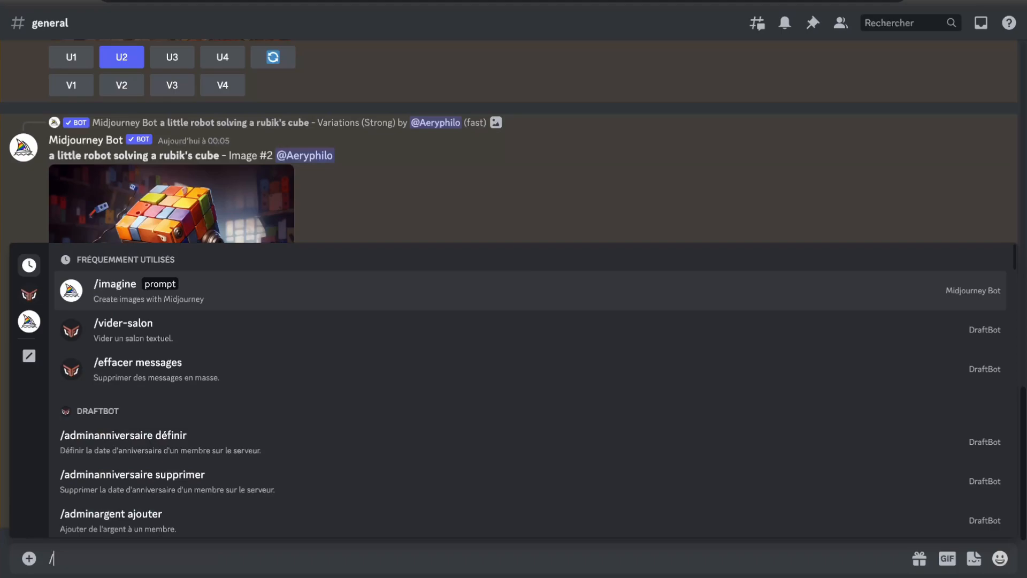
pyautogui.press('Return')
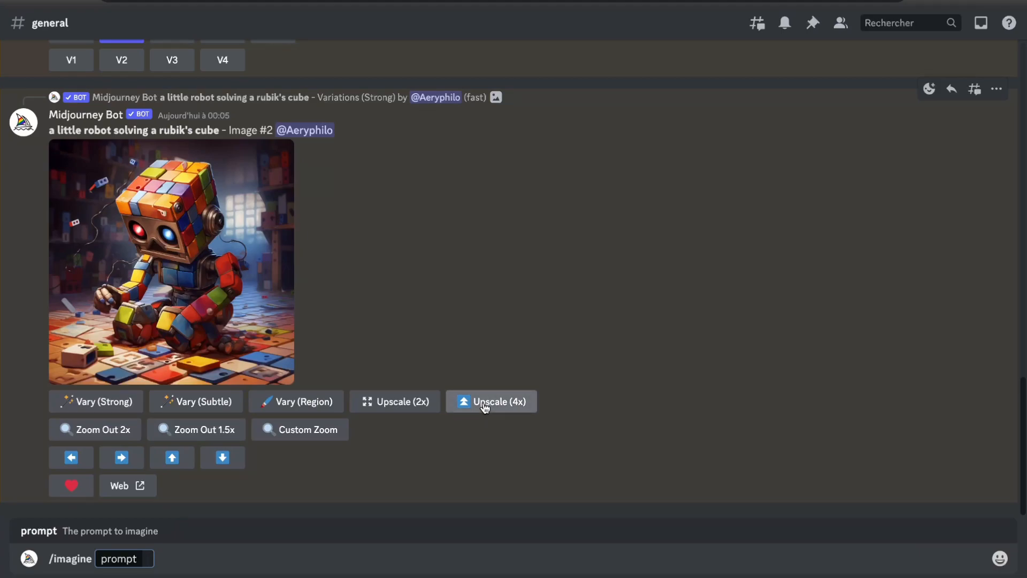
pyautogui.write('un p')
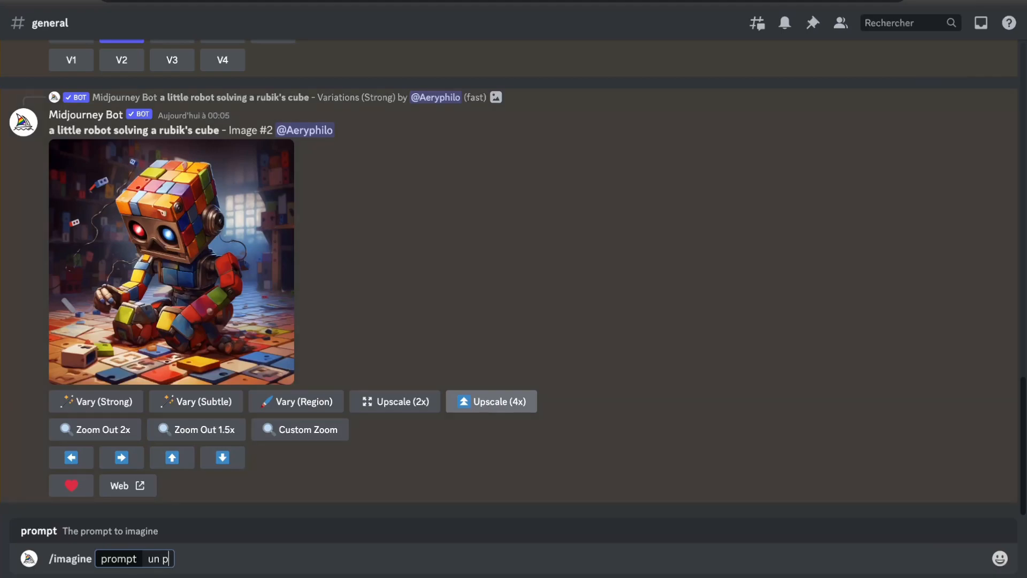
pyautogui.write('etit robot')
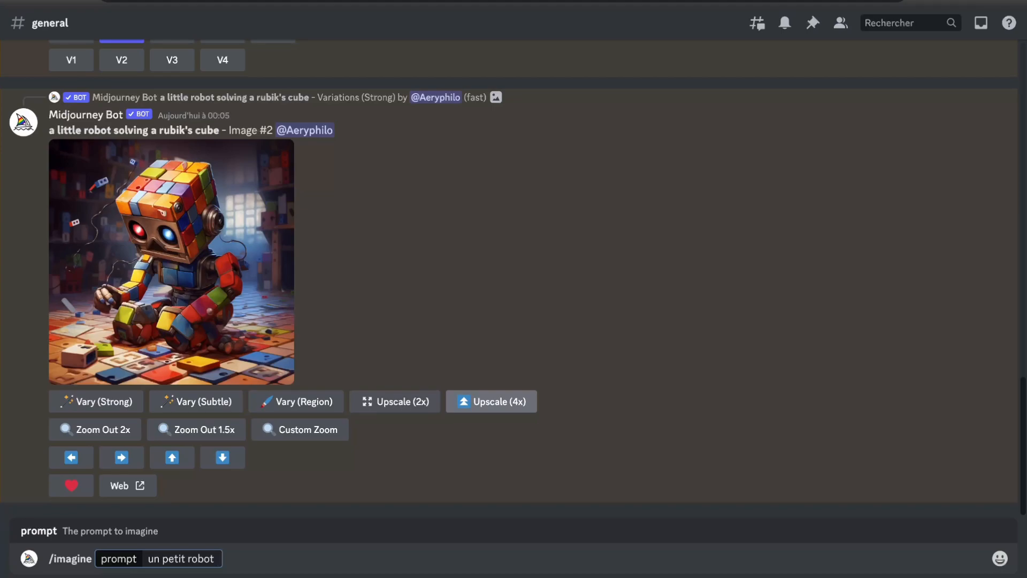
pyautogui.write('--ar')
pyautogui.write('9:16')
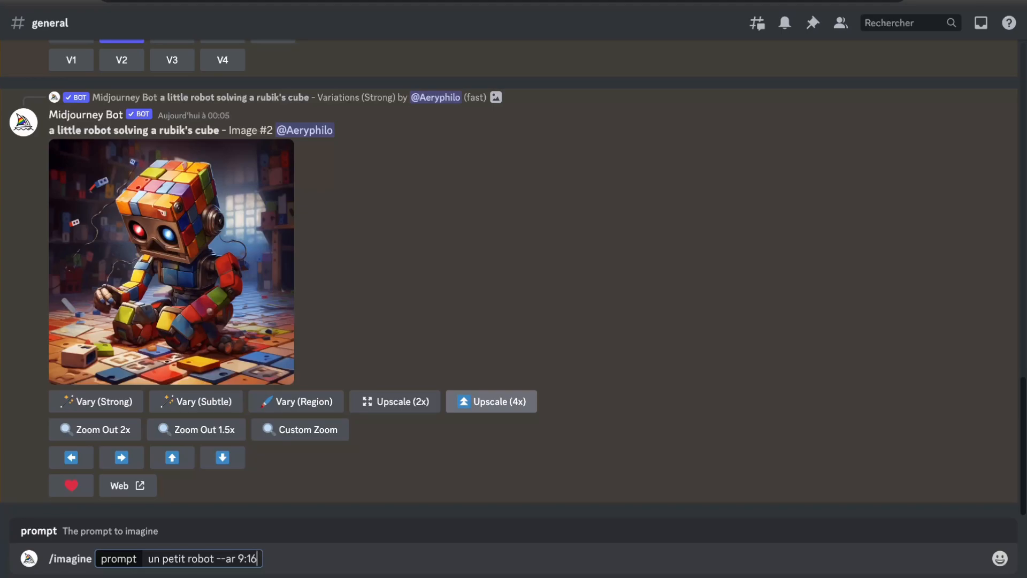
pyautogui.press('Return')
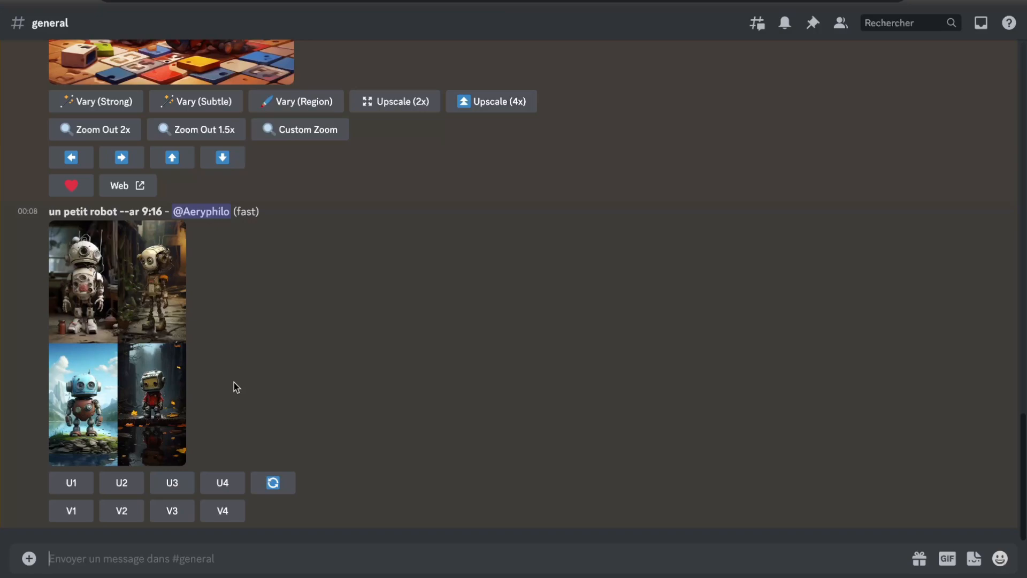
# Start the Midjourney /describe command to get prompts written from an image file
pyautogui.click(222, 563)
pyautogui.write('/des')
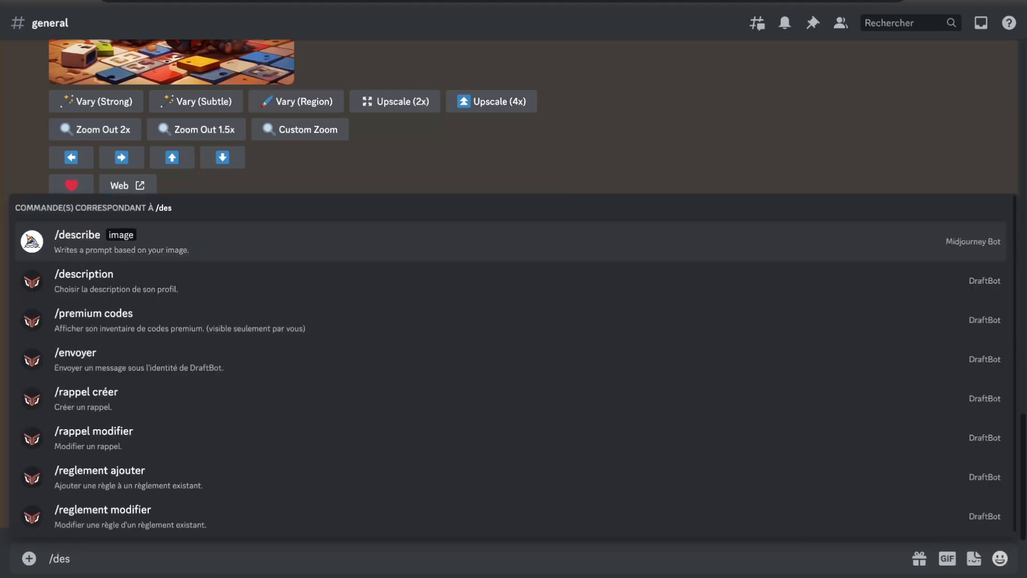
pyautogui.press('Return')
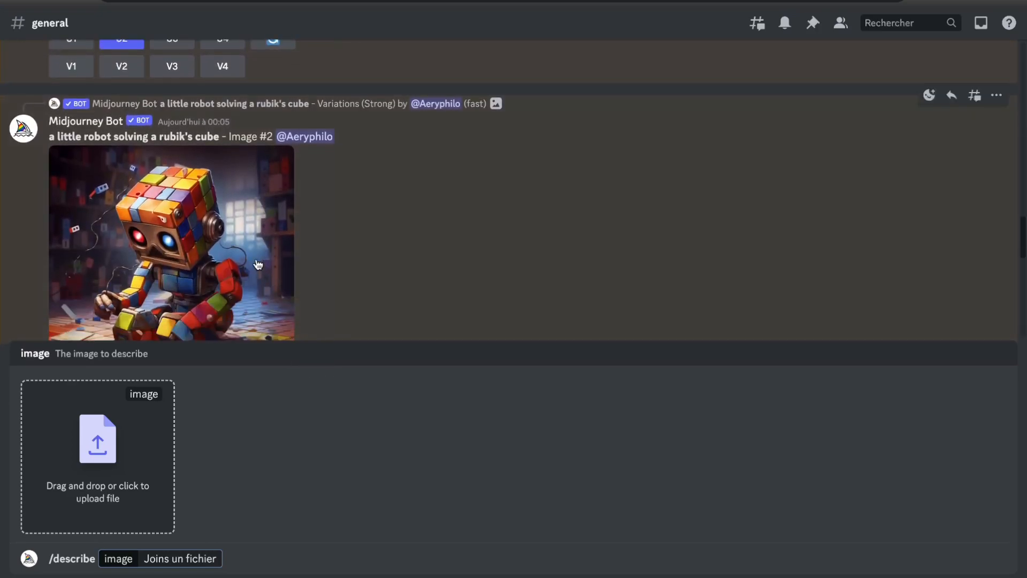
# Try to copy the upscaled Rubik's cube robot image and paste it into the /describe image field
pyautogui.click(199, 251)
pyautogui.rightClick(452, 254)
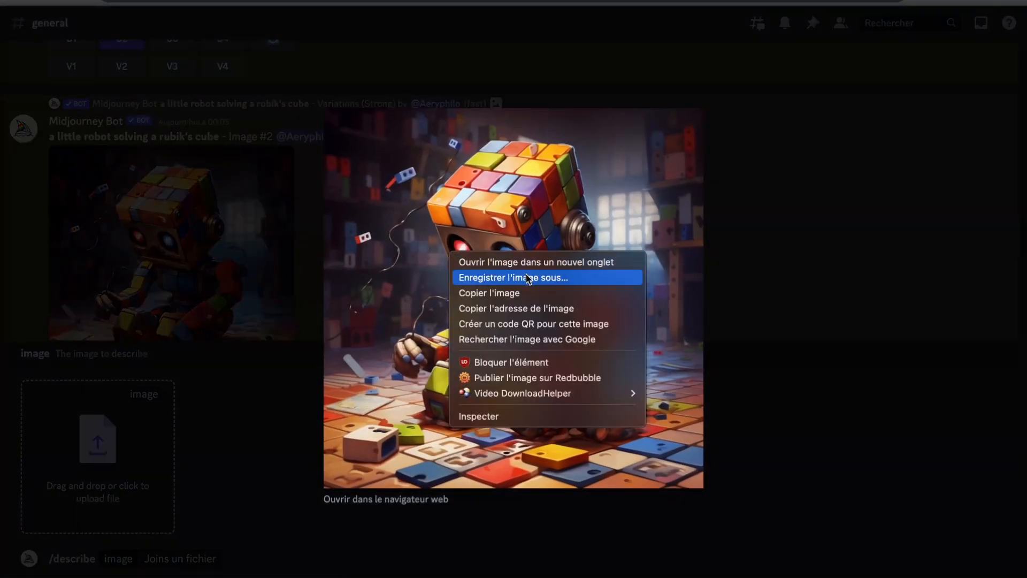
pyautogui.click(514, 292)
pyautogui.click(846, 270)
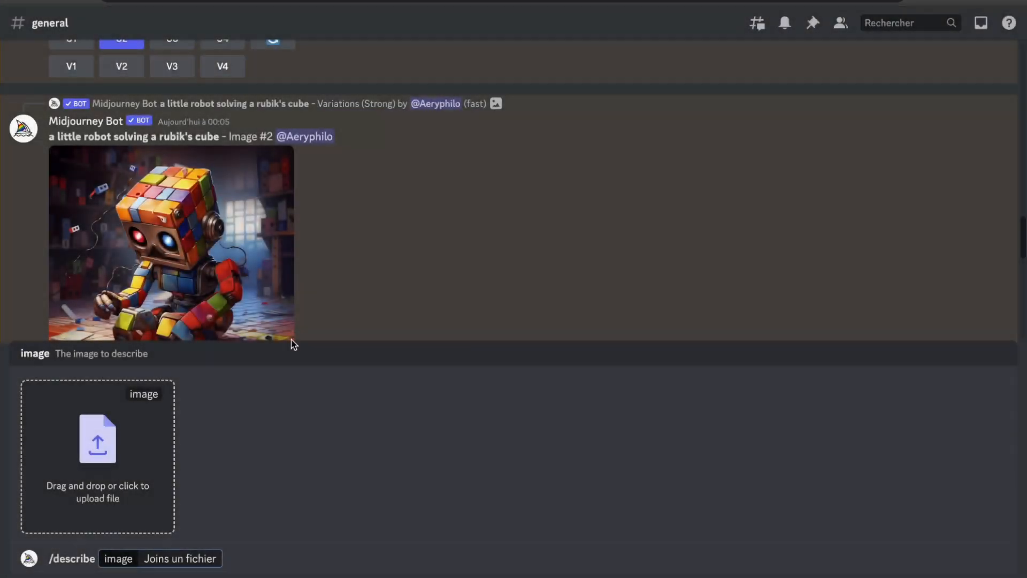
pyautogui.rightClick(124, 463)
pyautogui.click(415, 469)
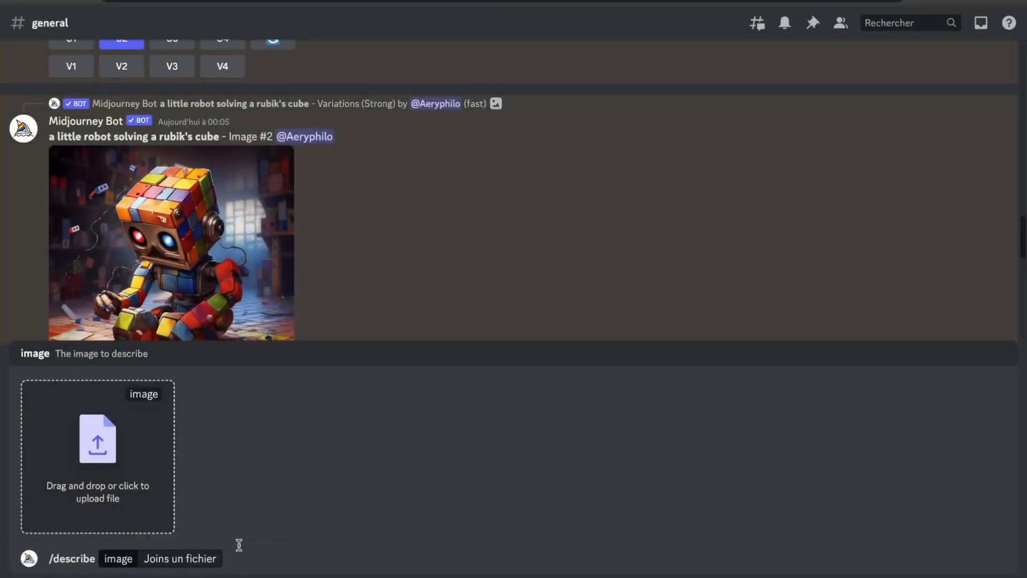
pyautogui.click(222, 557)
pyautogui.rightClick(224, 556)
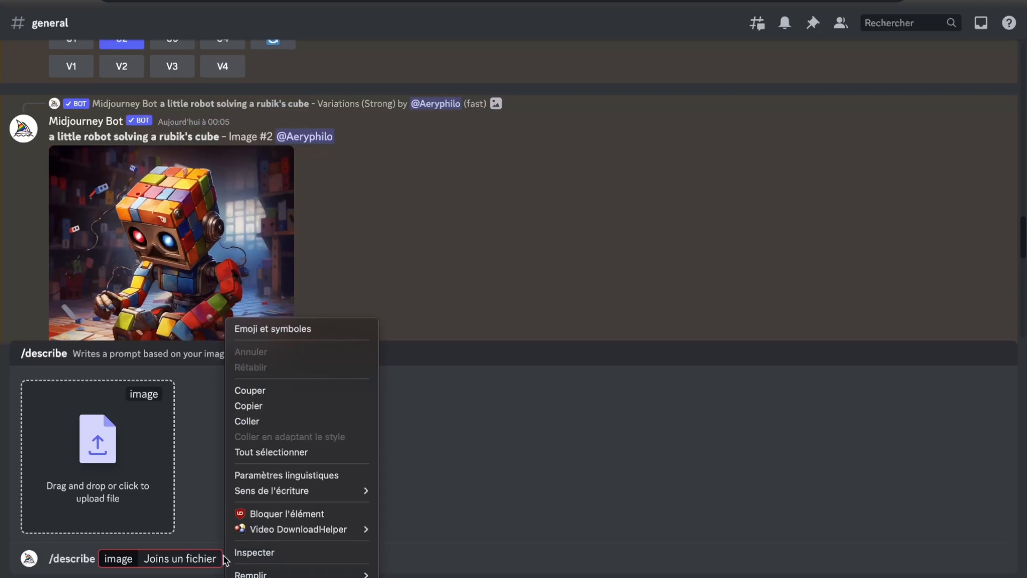
pyautogui.click(304, 409)
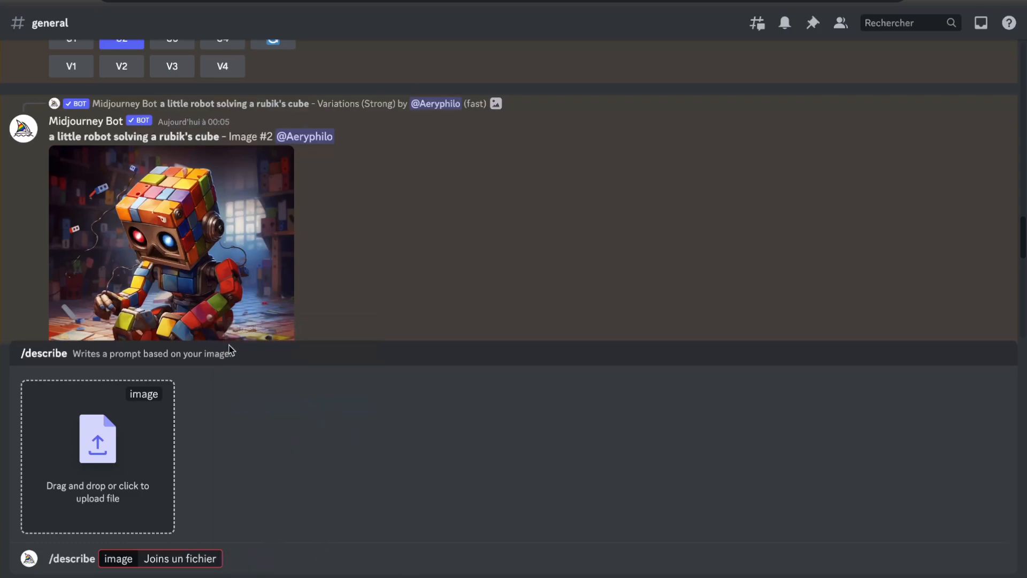
# Open the upscaled Rubik's cube robot image enlarged and copy it to the clipboard for /describe
pyautogui.click(211, 280)
pyautogui.rightClick(476, 274)
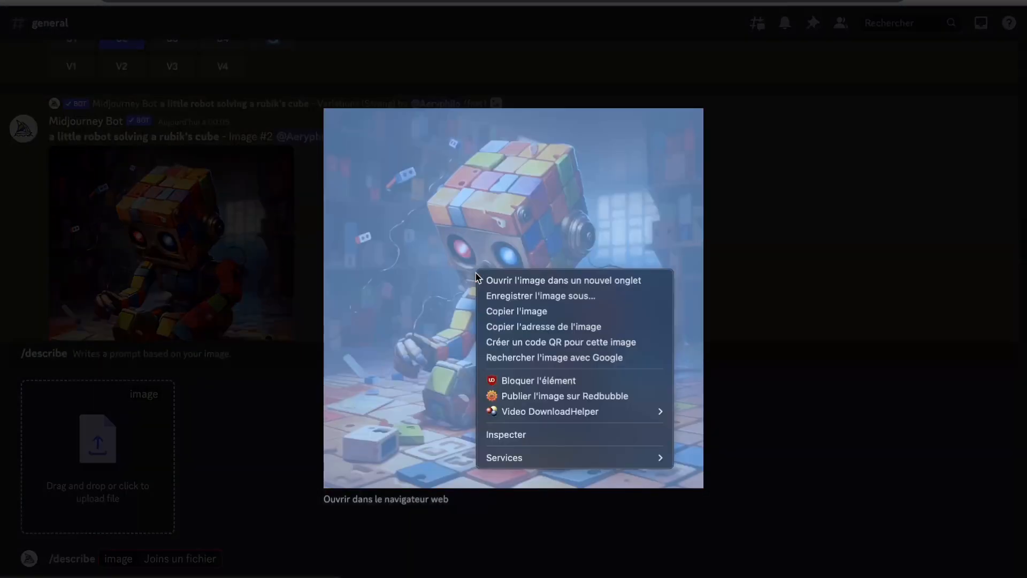
pyautogui.click(539, 311)
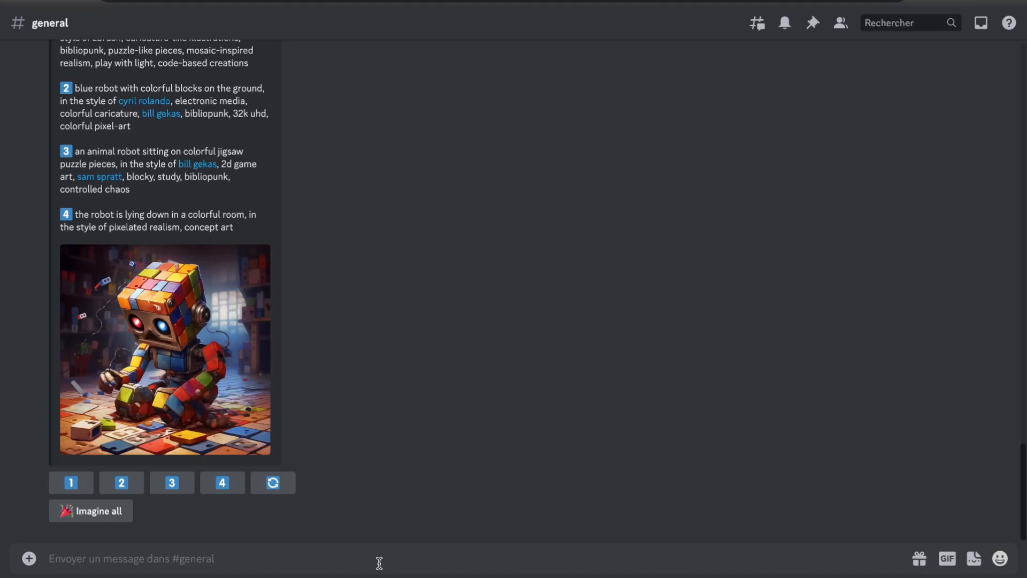
# Create a style tuner with /tune using the base prompt "deux enfants jouant à la plage, style cartoon"
pyautogui.write('/')
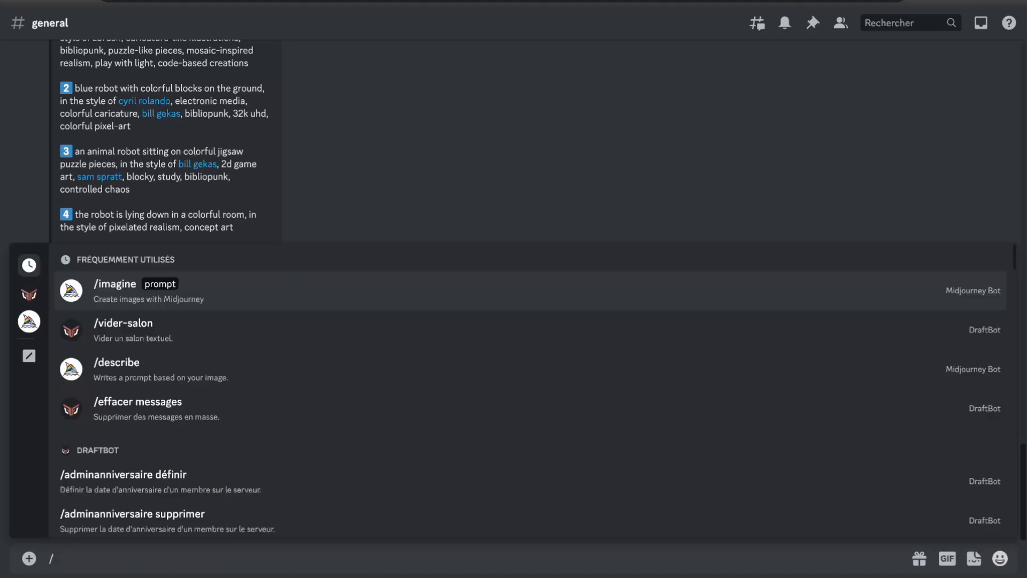
pyautogui.write('tune')
pyautogui.press('Tab')
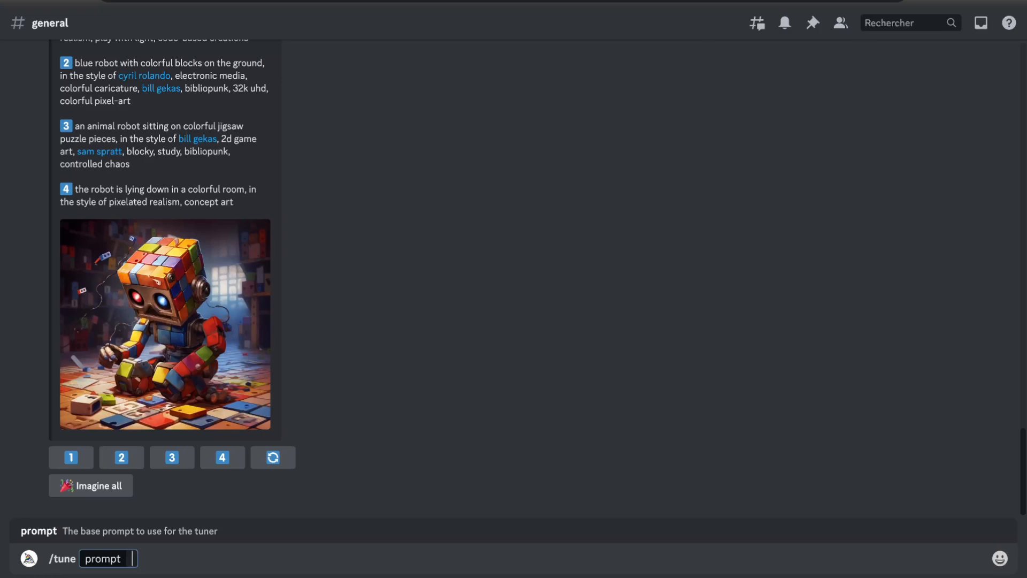
pyautogui.write('deux enfants')
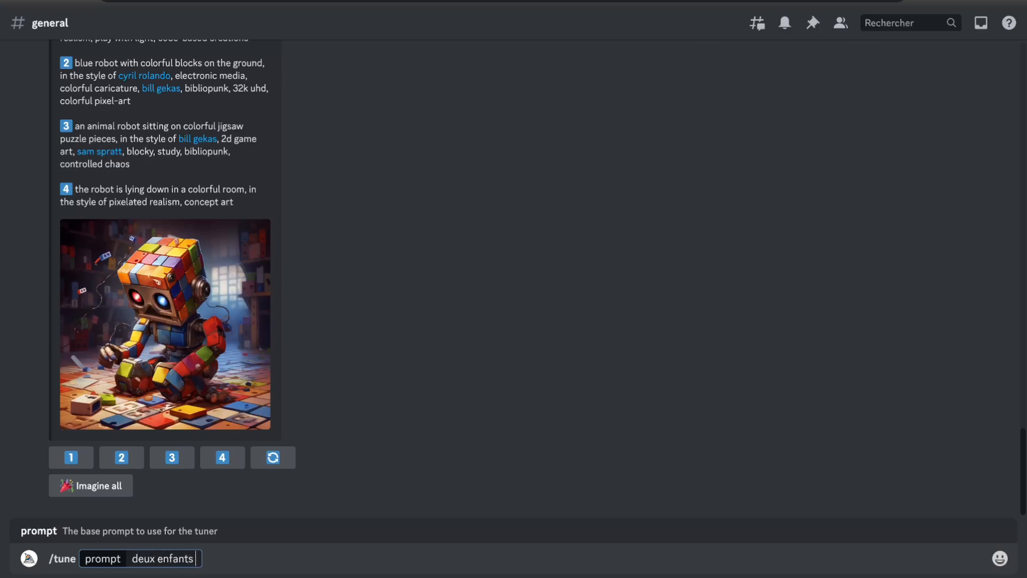
pyautogui.write(' jouant à la')
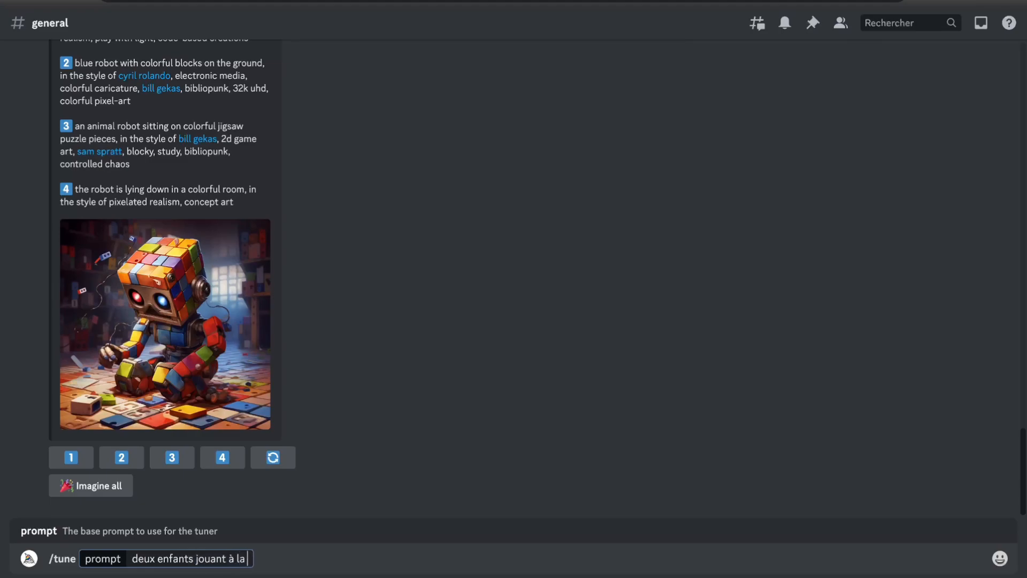
pyautogui.write(' plage')
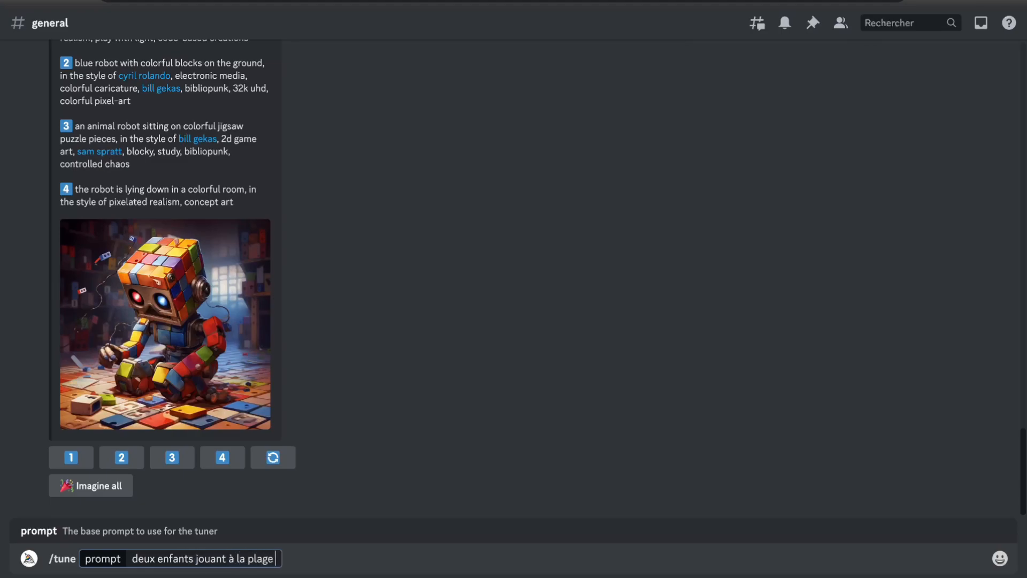
pyautogui.write(', sty')
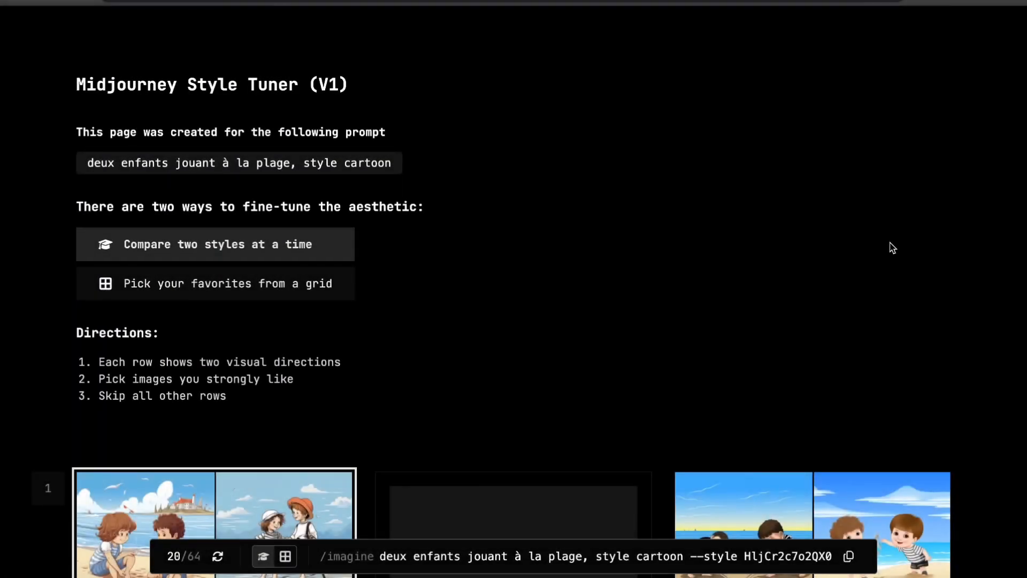
# Examine the paired style directions and the chosen images in rows 1 to 9 of the style tuner page
pyautogui.scroll(-3, 892, 247)
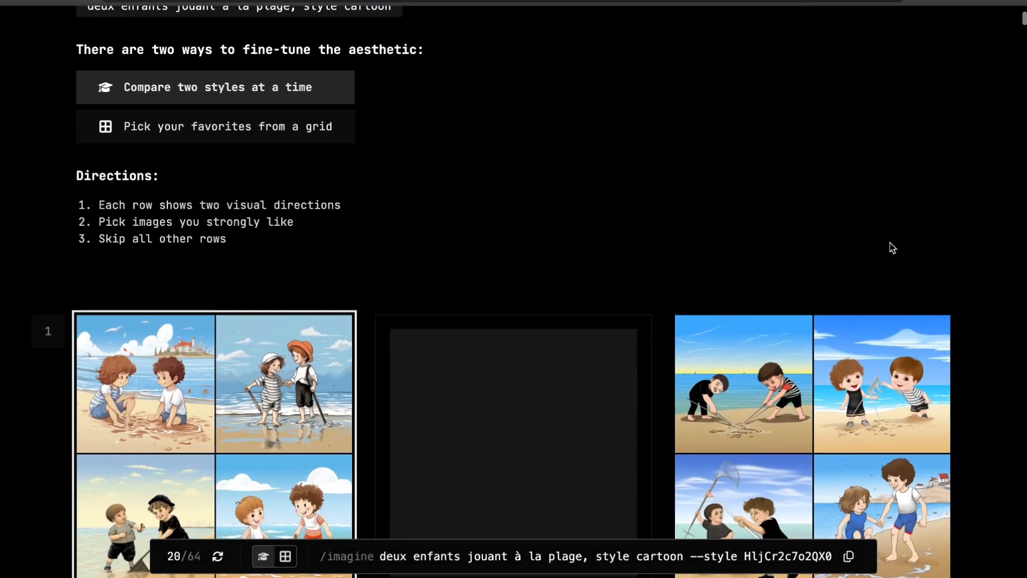
pyautogui.scroll(-4, 892, 247)
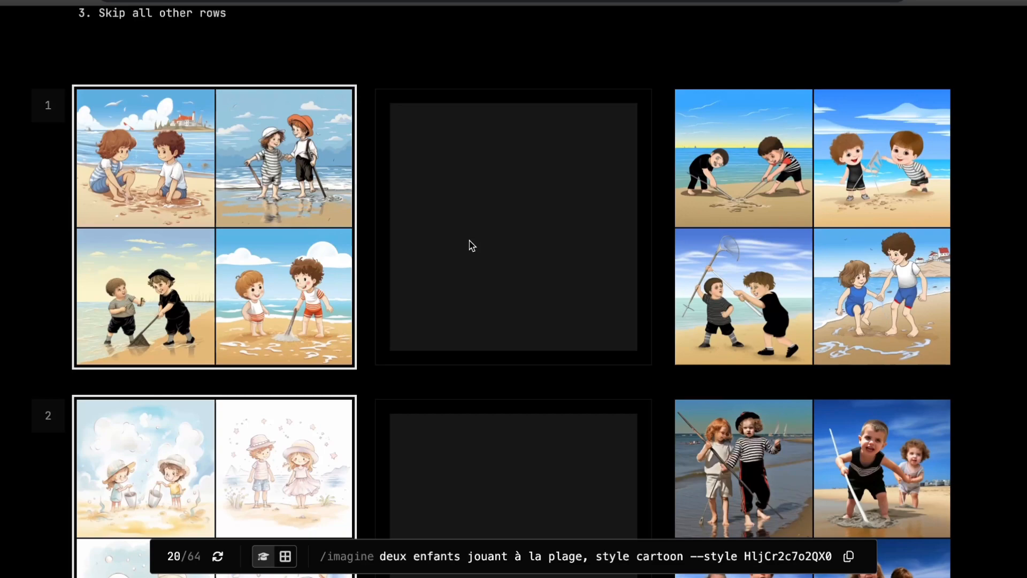
pyautogui.scroll(-2, 472, 246)
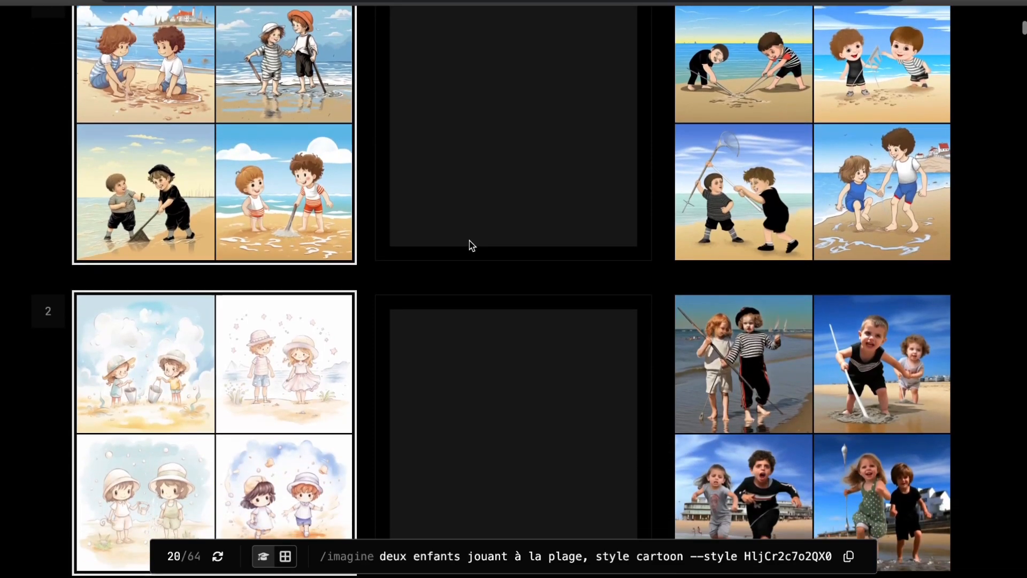
pyautogui.scroll(-15, 471, 245)
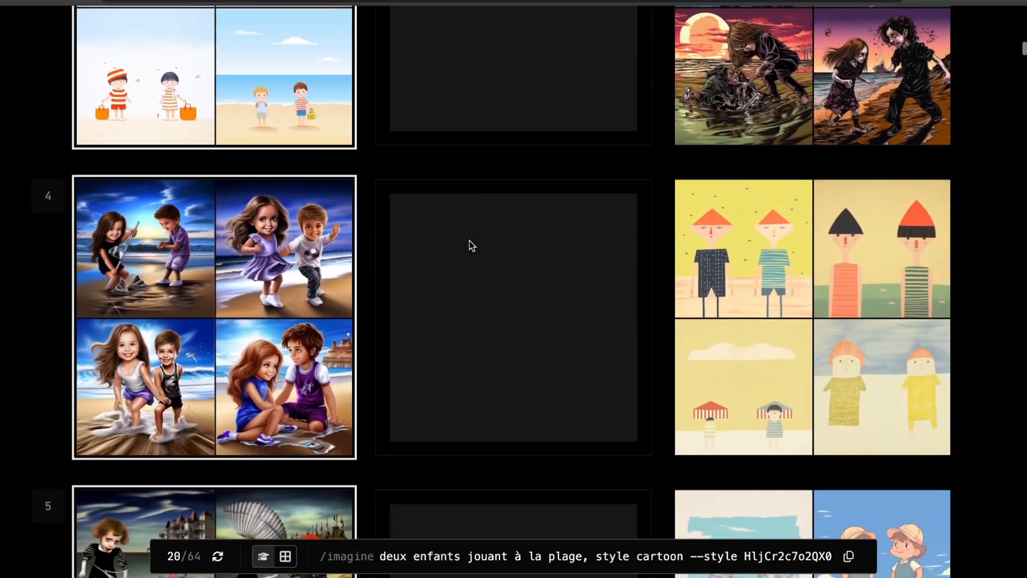
pyautogui.scroll(-12, 472, 246)
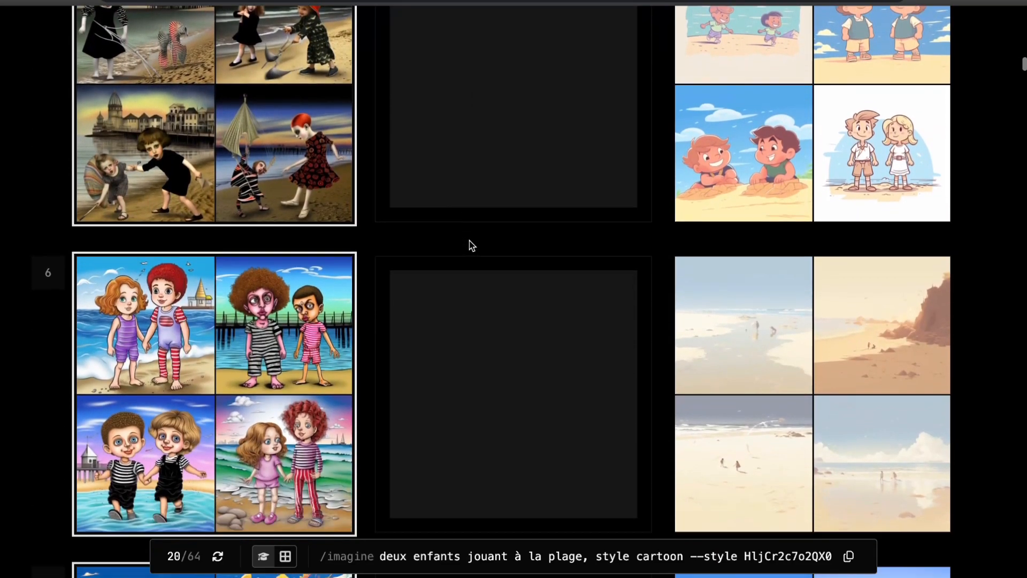
pyautogui.scroll(-8, 471, 246)
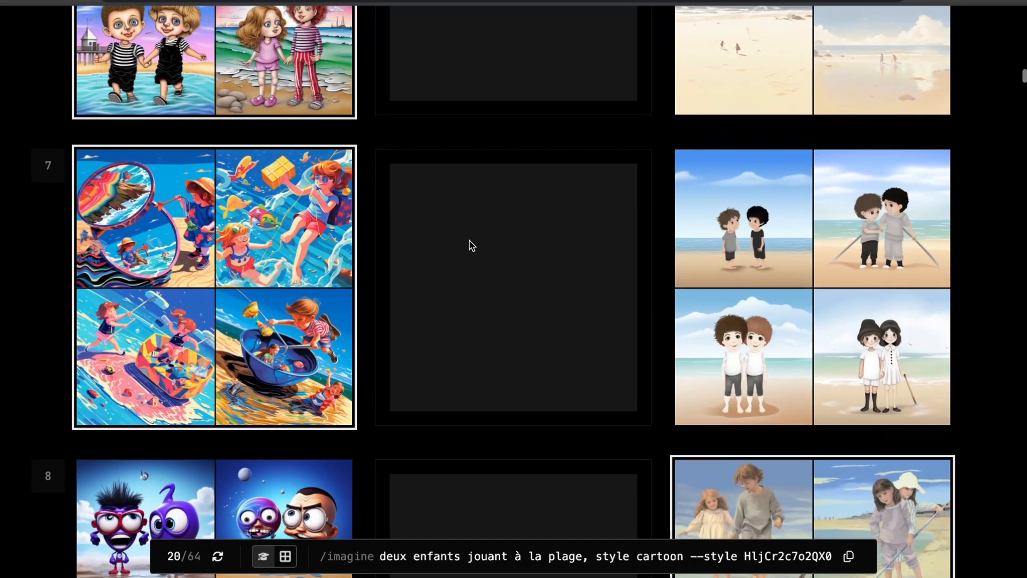
pyautogui.scroll(-5, 471, 245)
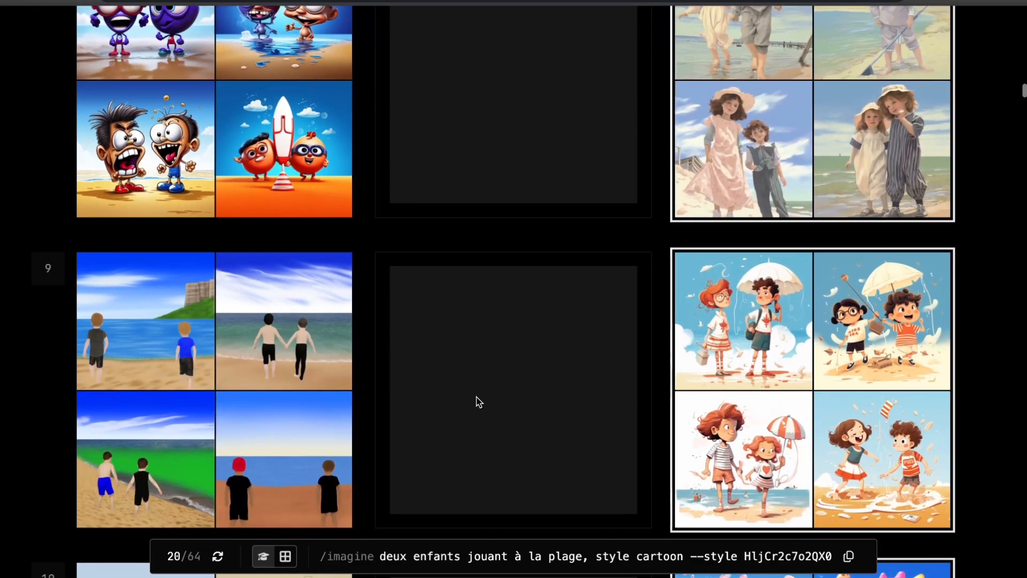
pyautogui.click(269, 372)
pyautogui.click(687, 329)
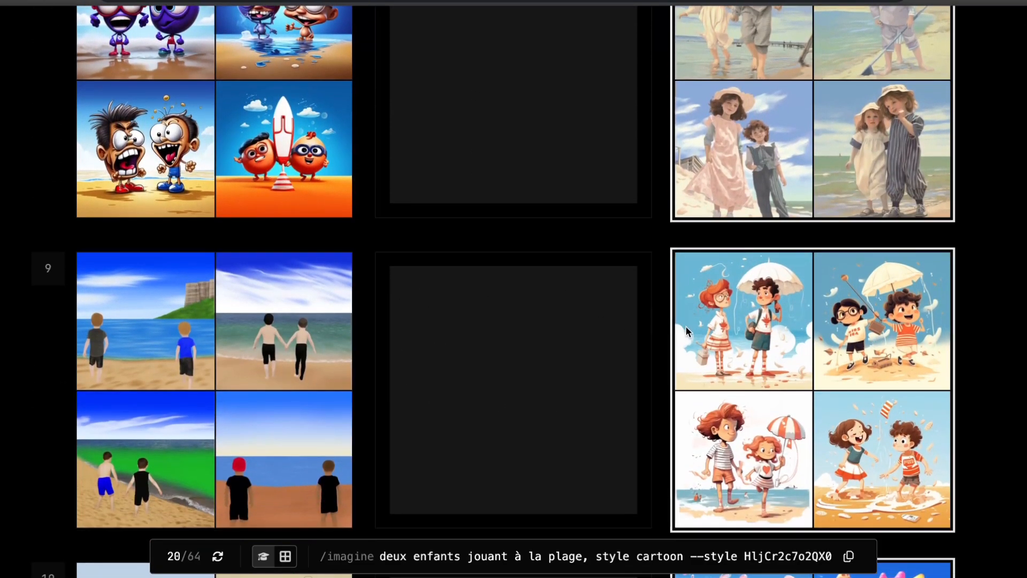
# Choose the left-hand style direction in rows 37 and 40 of the style tuner
pyautogui.scroll(-20, 566, 259)
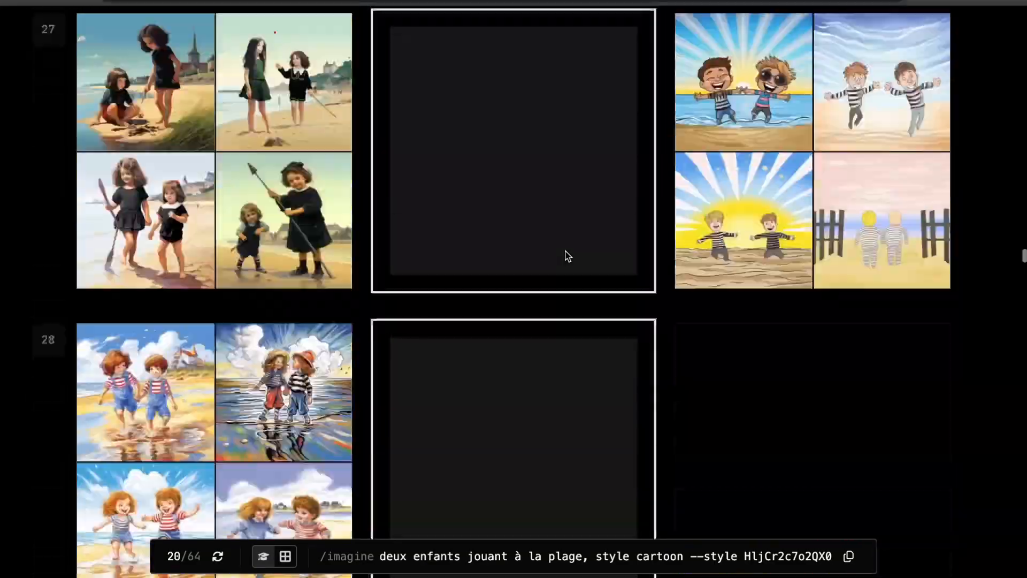
pyautogui.scroll(-18, 568, 256)
pyautogui.scroll(18, 568, 257)
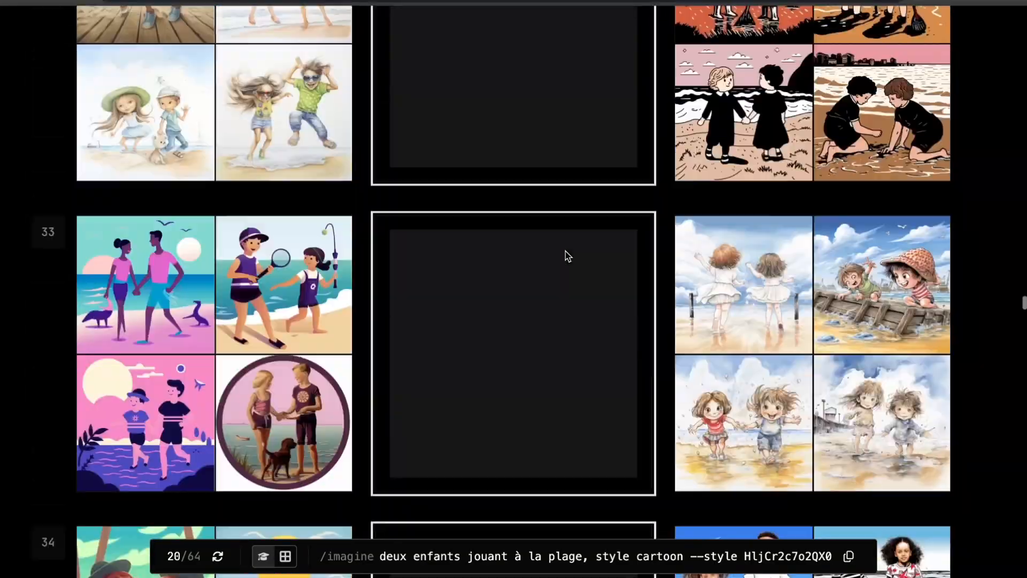
pyautogui.scroll(-10, 567, 256)
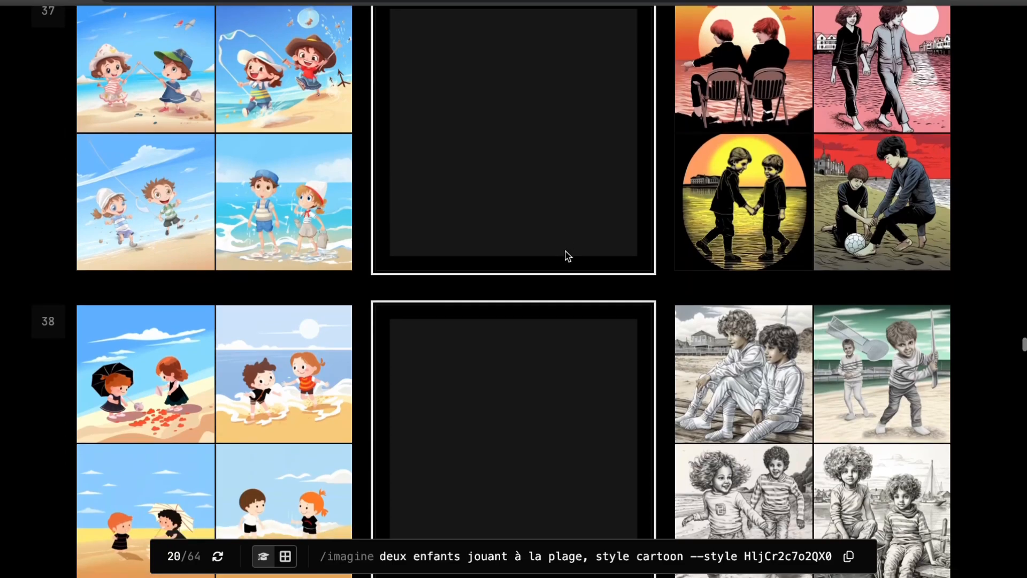
pyautogui.scroll(-5, 264, 207)
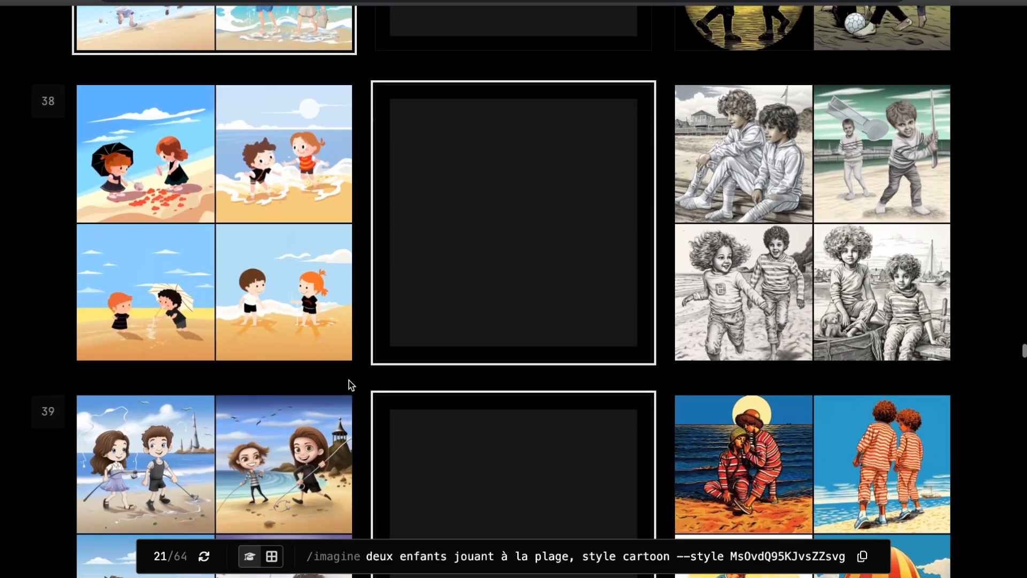
pyautogui.scroll(-4, 321, 356)
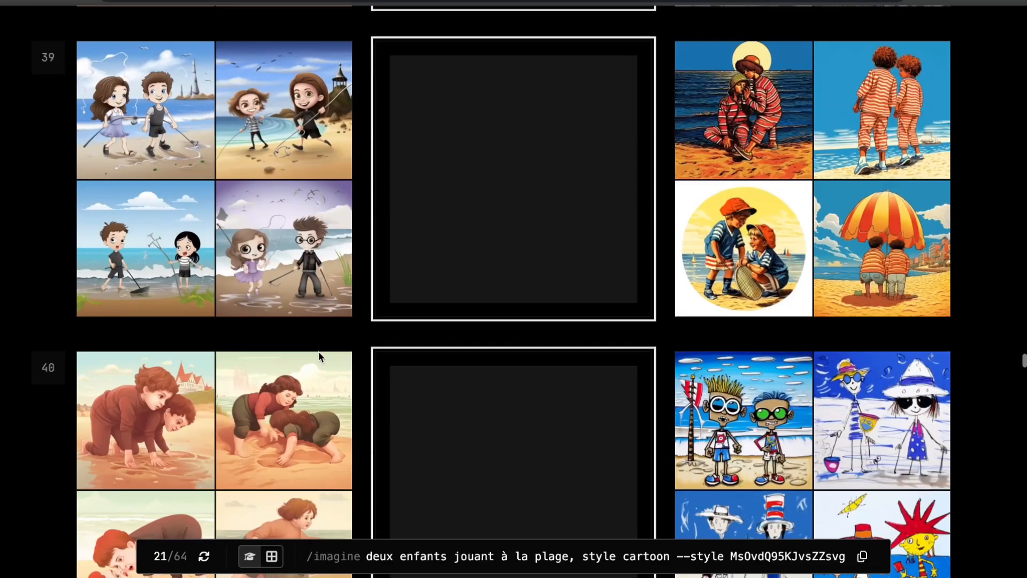
pyautogui.scroll(-5, 270, 364)
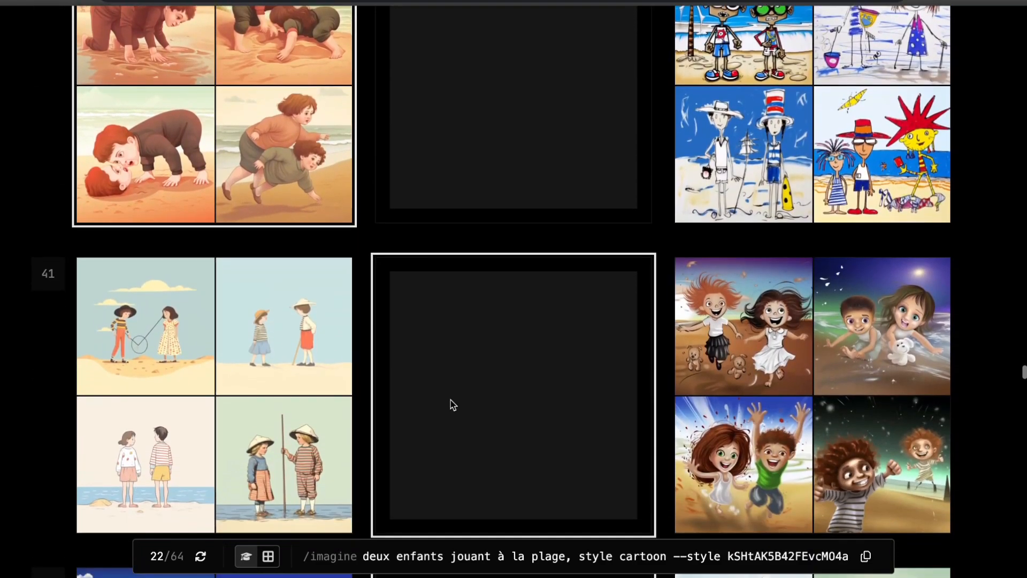
# Choose the left-hand style direction in row 43 of the style tuner
pyautogui.scroll(-6, 505, 440)
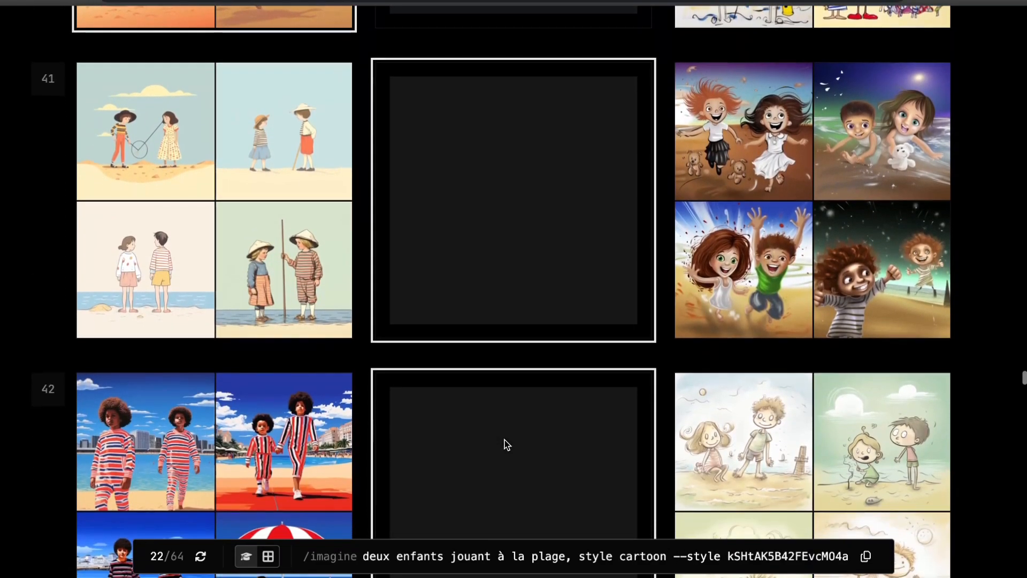
pyautogui.scroll(-4, 521, 369)
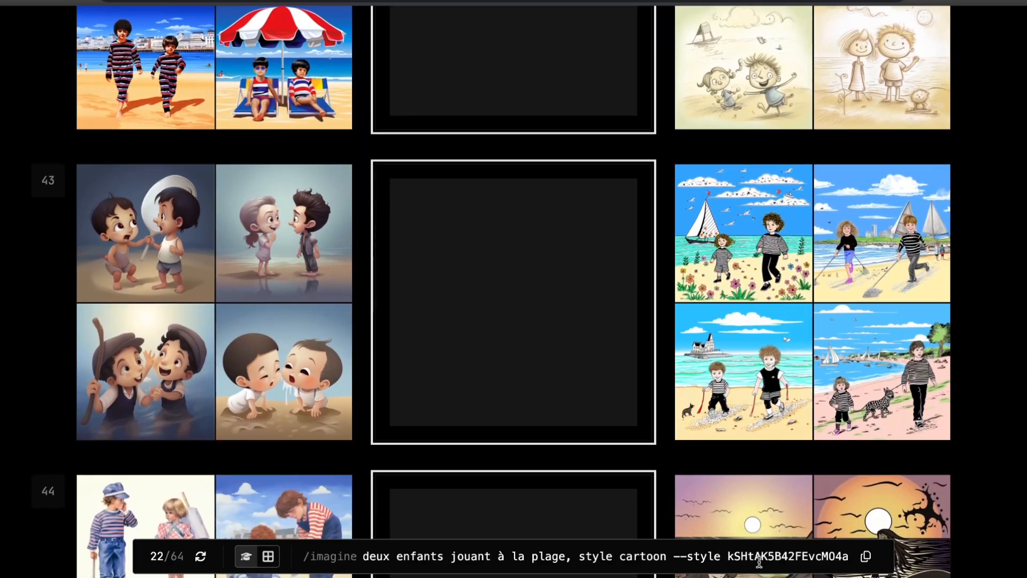
pyautogui.click(274, 372)
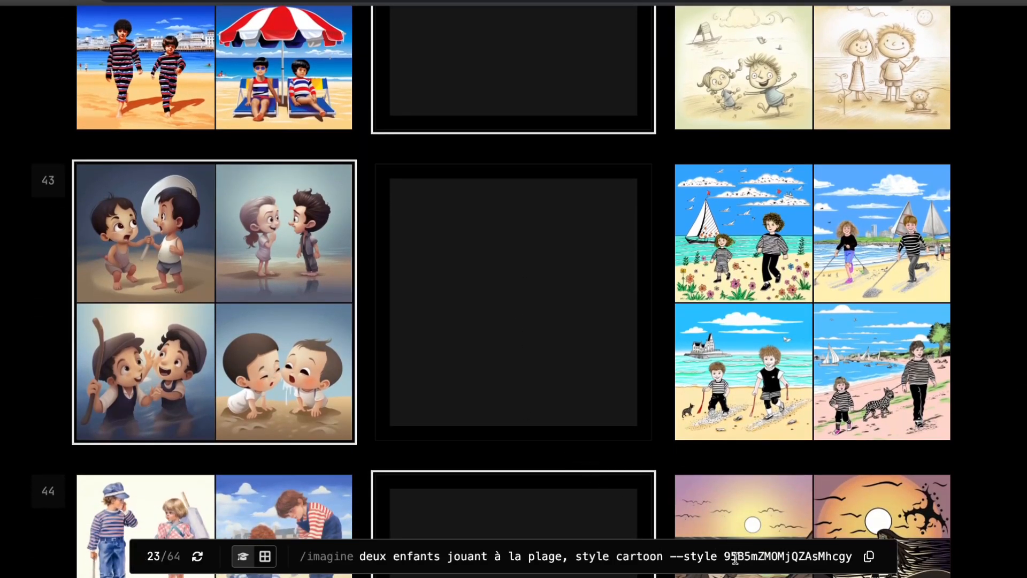
# Copy the tuned prompt with its --style code from the style tuner and switch back to the Discord general channel
pyautogui.scroll(-5, 484, 319)
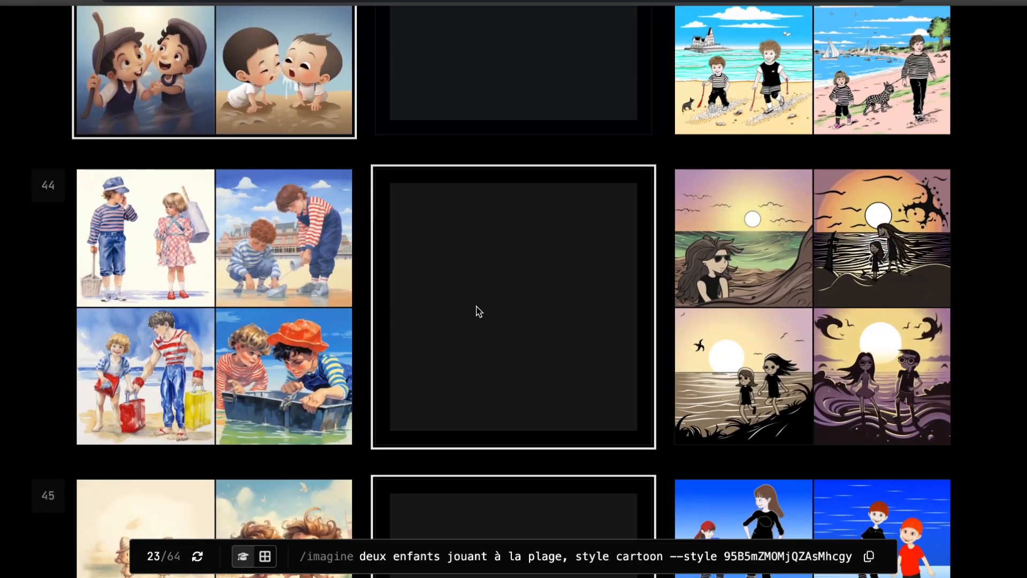
pyautogui.scroll(-3, 479, 312)
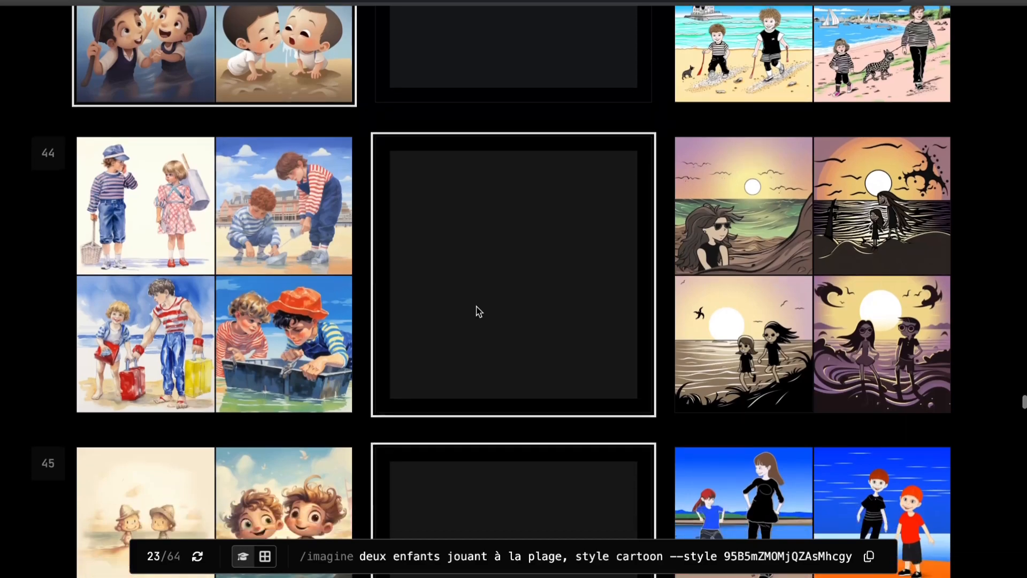
pyautogui.scroll(-6, 479, 311)
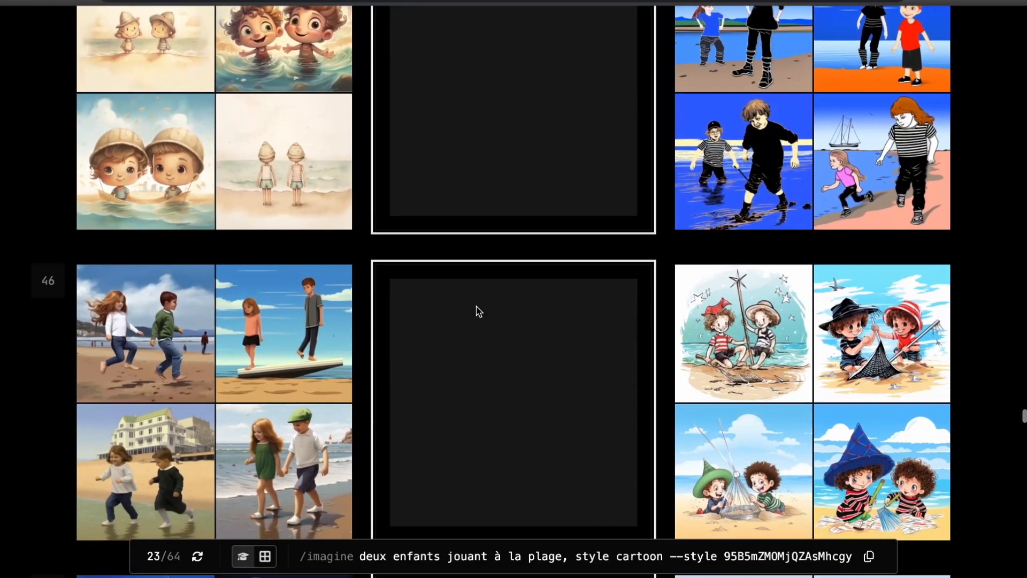
pyautogui.scroll(-4, 479, 312)
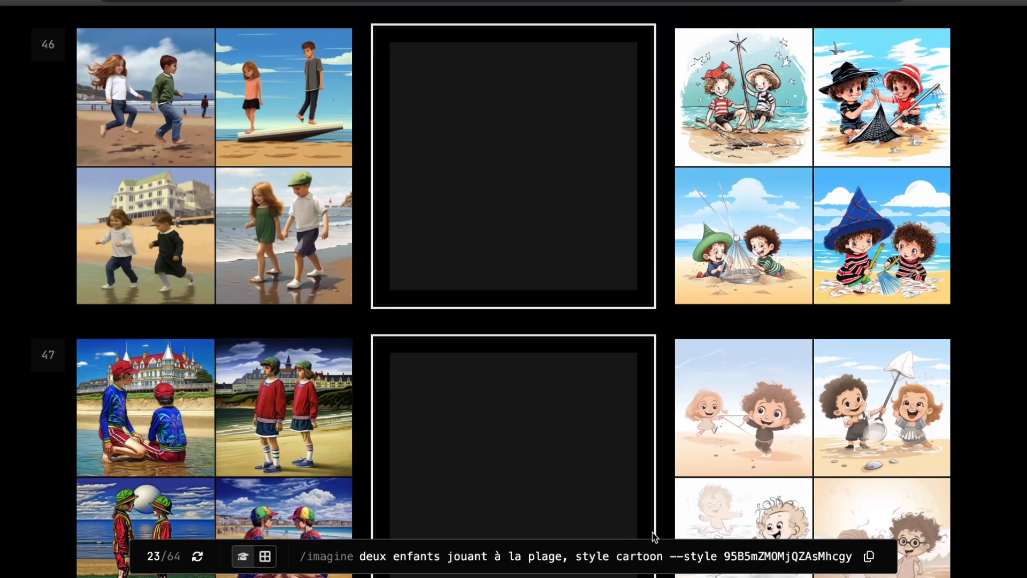
pyautogui.scroll(-3, 652, 252)
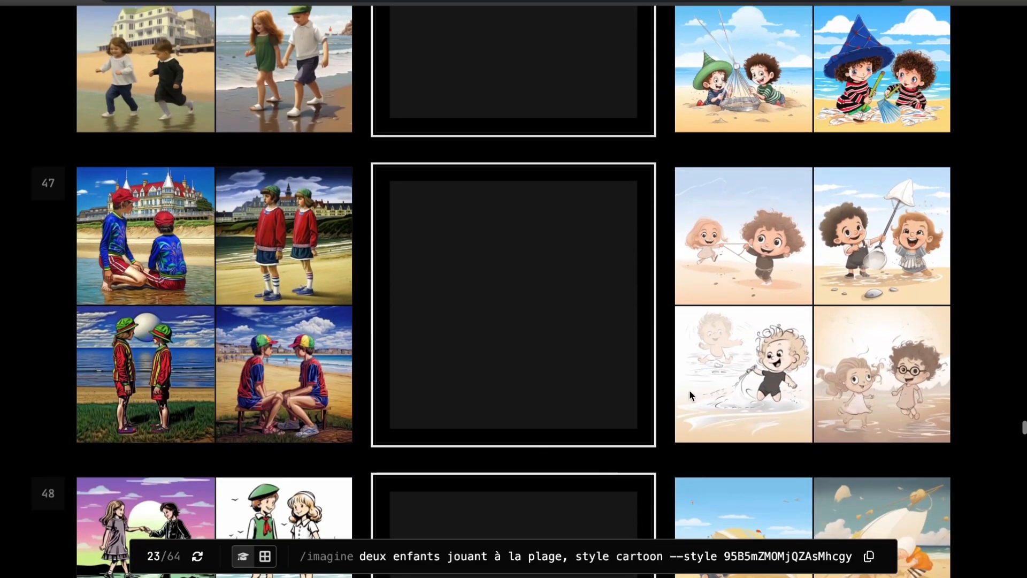
pyautogui.click(870, 557)
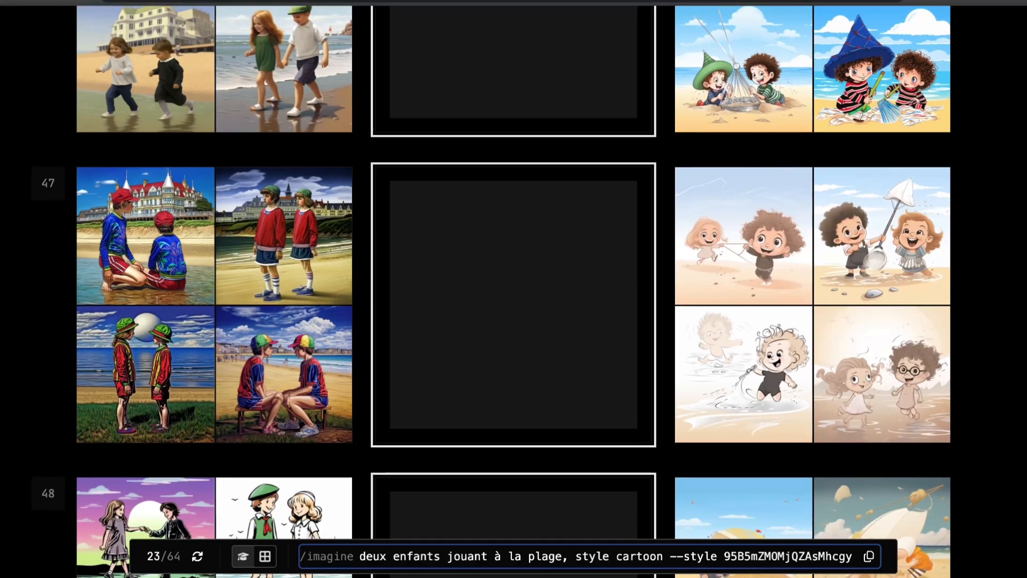
pyautogui.hotkey('ctrl', 'shift', 'Tab')
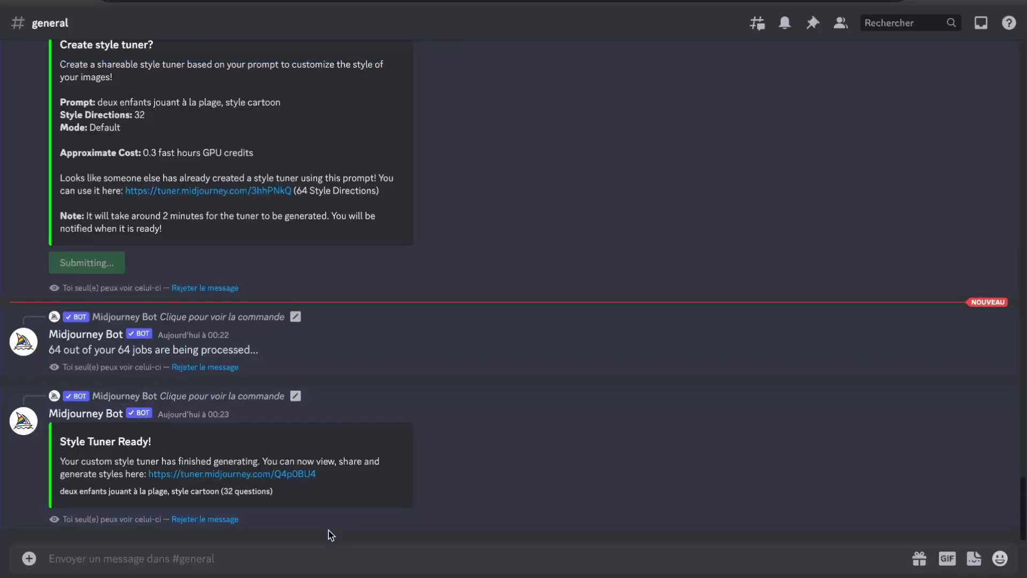
pyautogui.click(289, 550)
pyautogui.hotkey('ctrl', 'v')
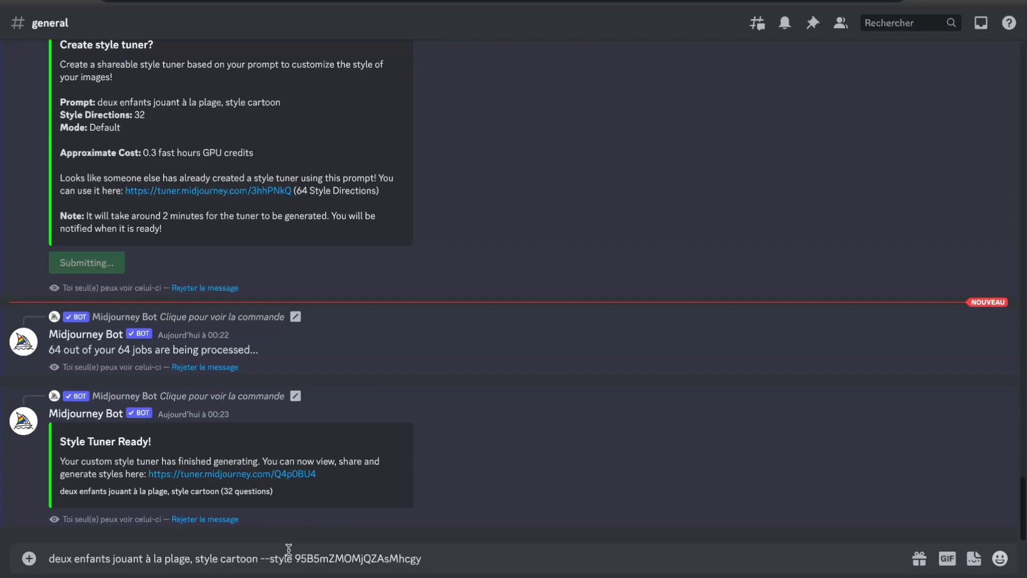
pyautogui.hotkey('ctrl', 'a')
pyautogui.hotkey('ctrl', 'x')
# Generate images with /imagine using the copied prompt "deux enfants jouant à la plage, style cartoon --style 95B5mZMOMjQZAsMhcgy"
pyautogui.write('/ima')
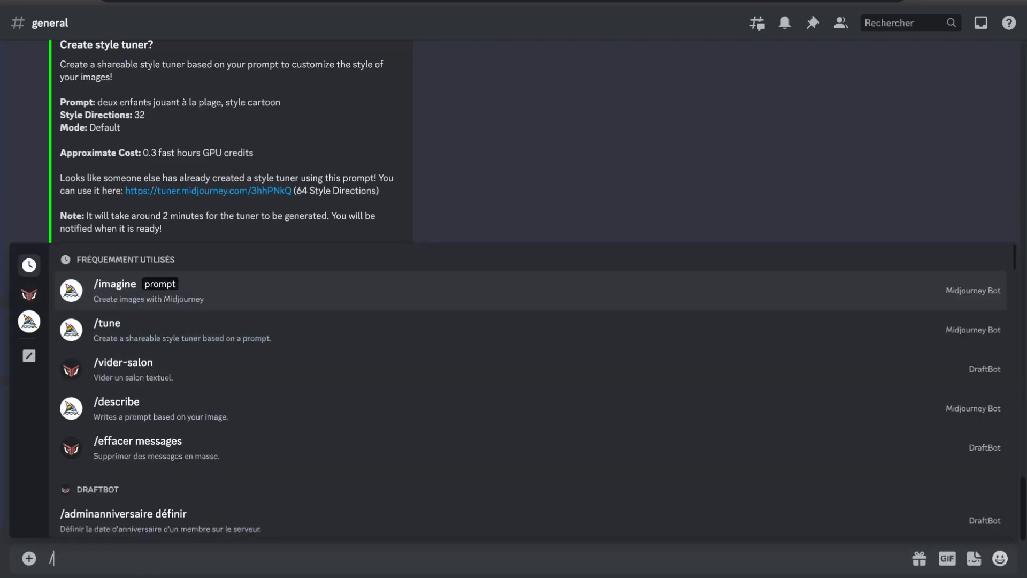
pyautogui.press('Tab')
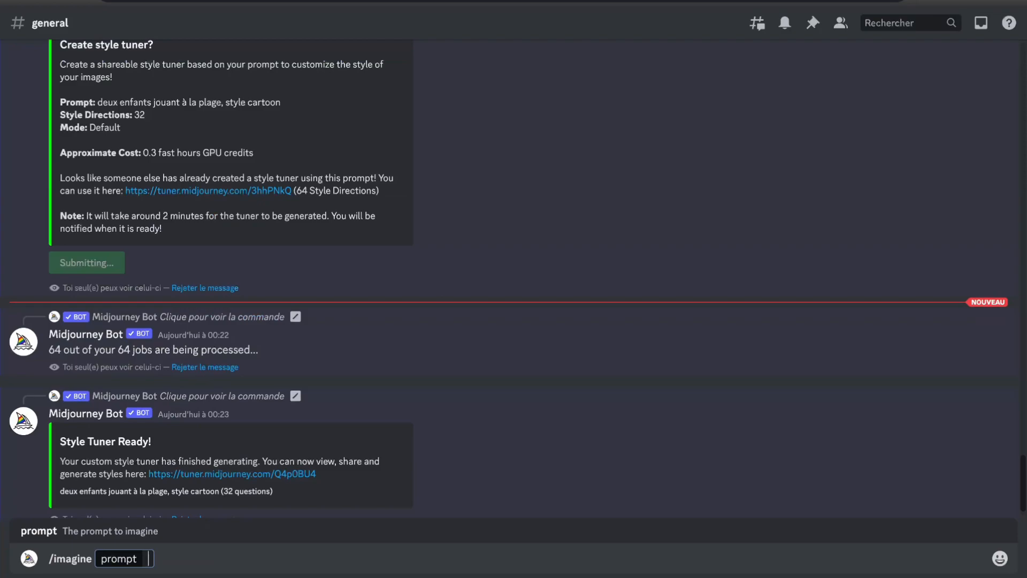
pyautogui.hotkey('ctrl', 'v')
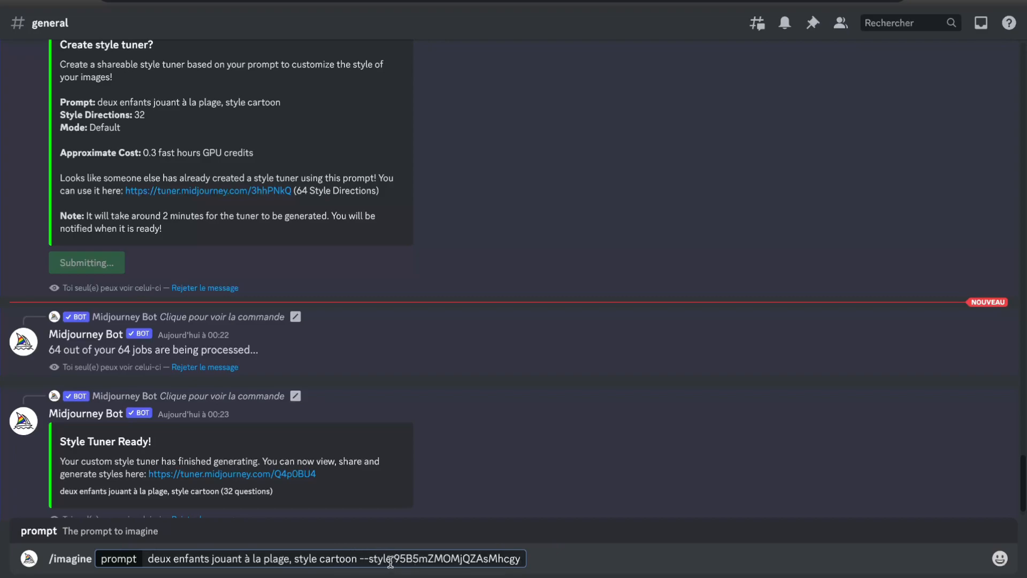
pyautogui.click(358, 558)
pyautogui.press('Return')
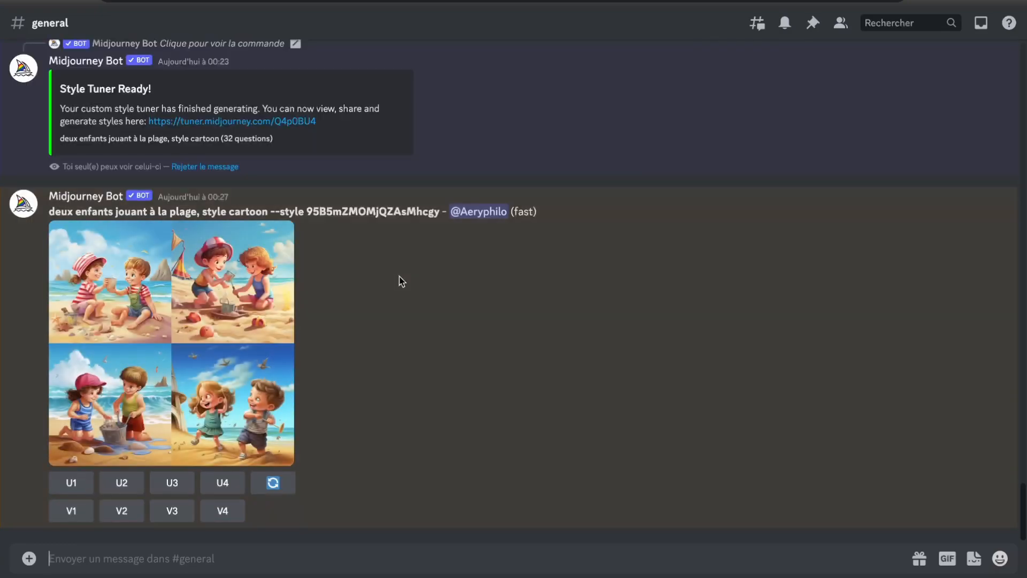
# View the generated beach image grid enlarged, and copy "--style 95B5mZMOMjQZAsMhcgy" from its prompt
pyautogui.click(208, 317)
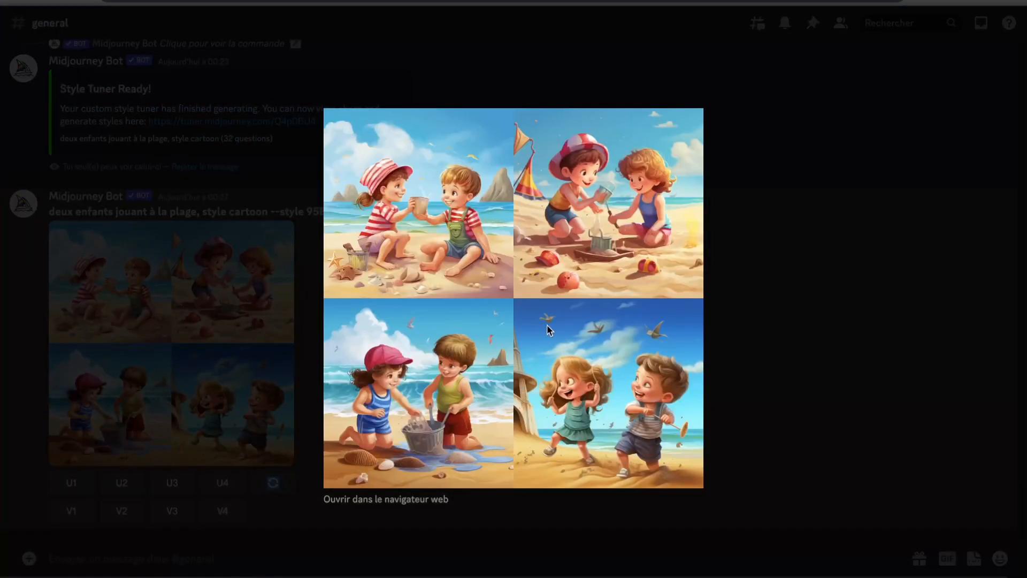
pyautogui.click(820, 277)
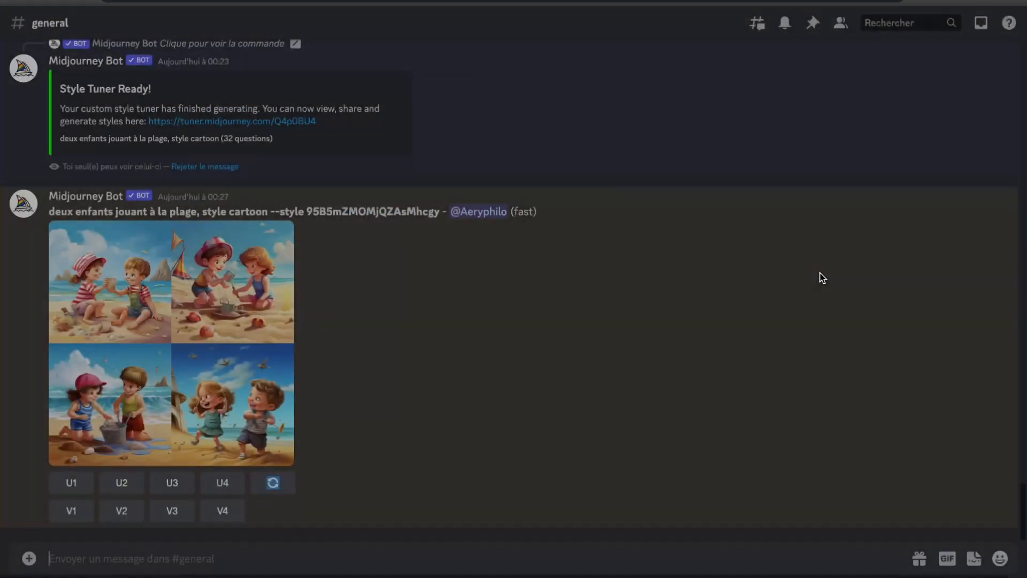
pyautogui.moveTo(441, 210); pyautogui.dragTo(271, 211)
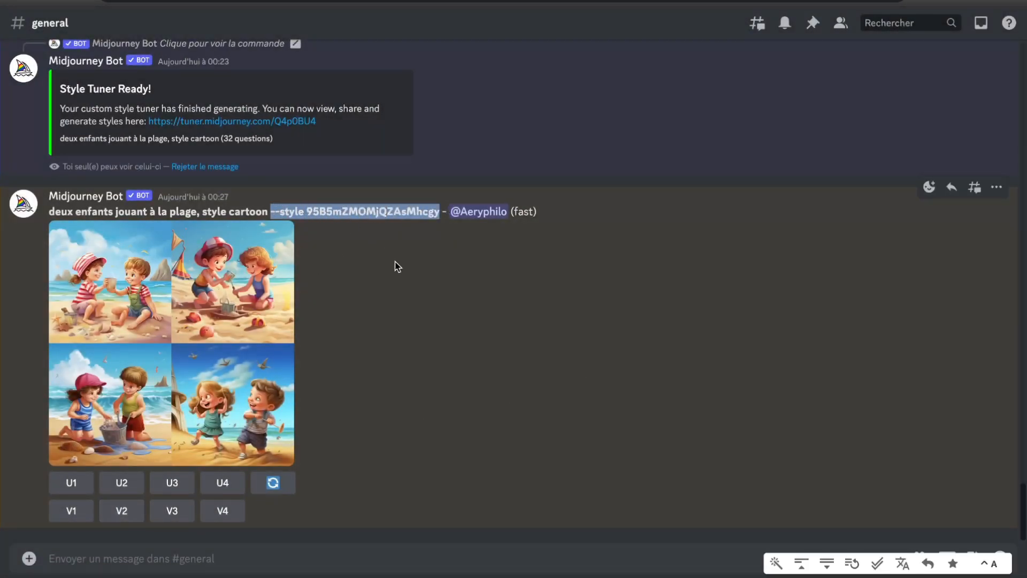
# Generate images with /imagine using the prompt "un enfant à la montagne, style cartoon --style 95B5mZMOMjQZAsMhcgy"
pyautogui.click(294, 552)
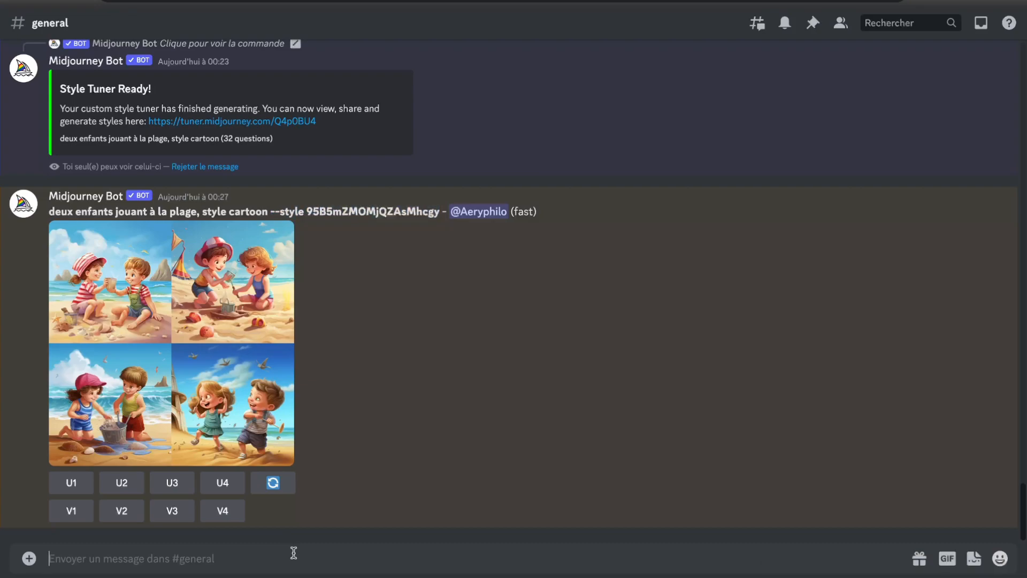
pyautogui.write('/ima')
pyautogui.press('Tab')
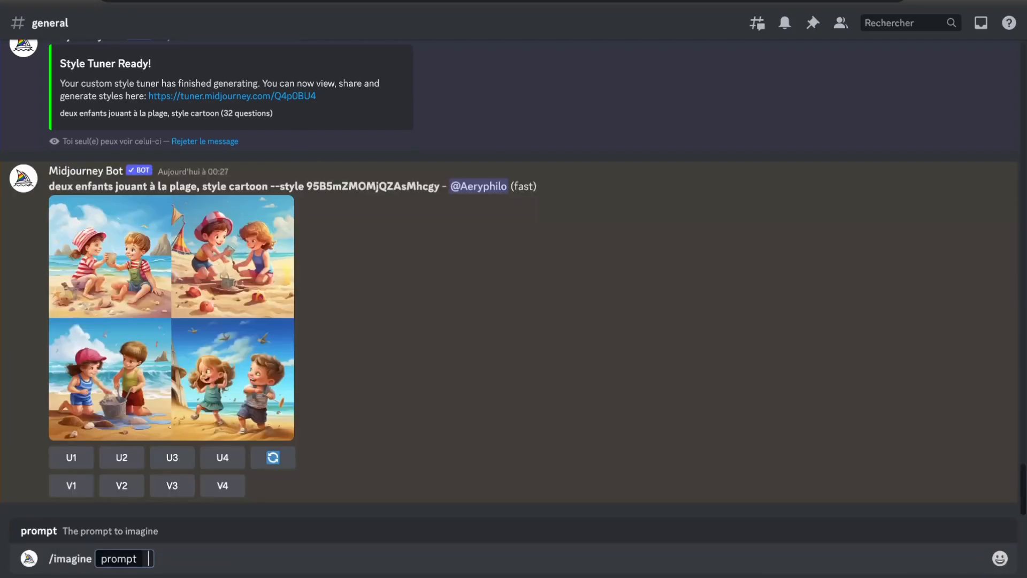
pyautogui.write('un enfant à')
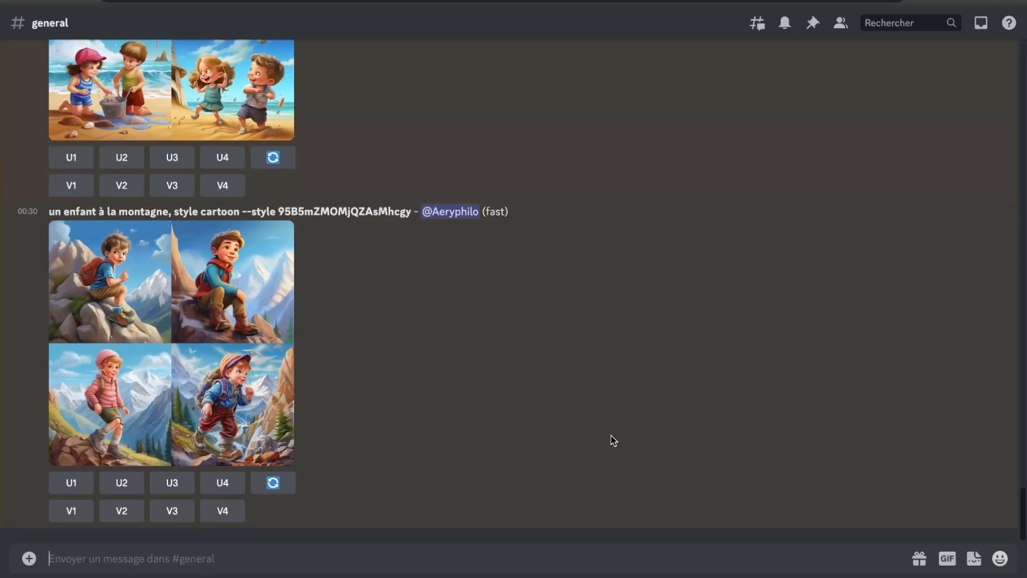
# Compare the style of the mountain image grid with that of the beach image grid in the channel
pyautogui.scroll(3, 611, 435)
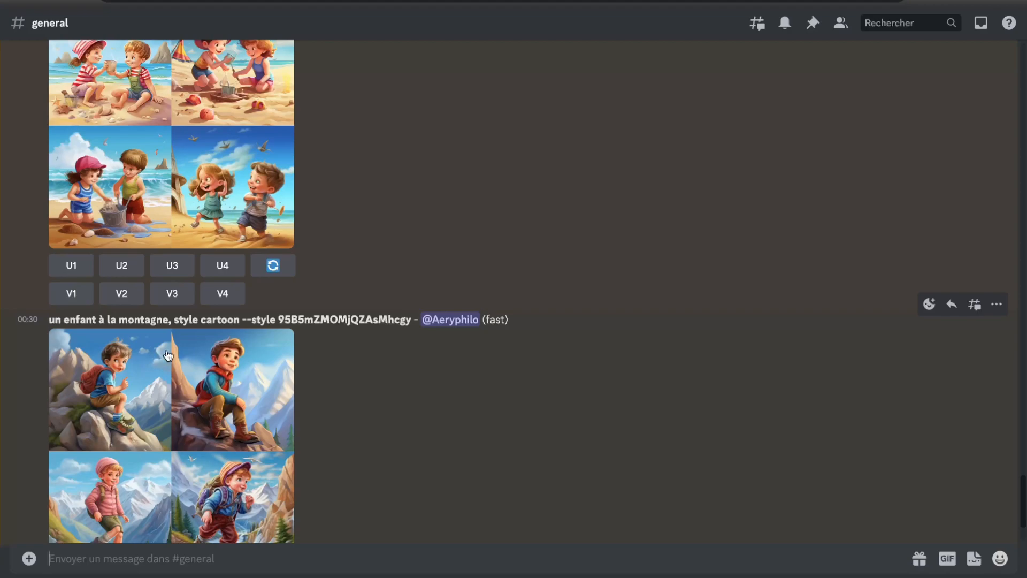
pyautogui.scroll(1, 248, 337)
pyautogui.scroll(2, 248, 336)
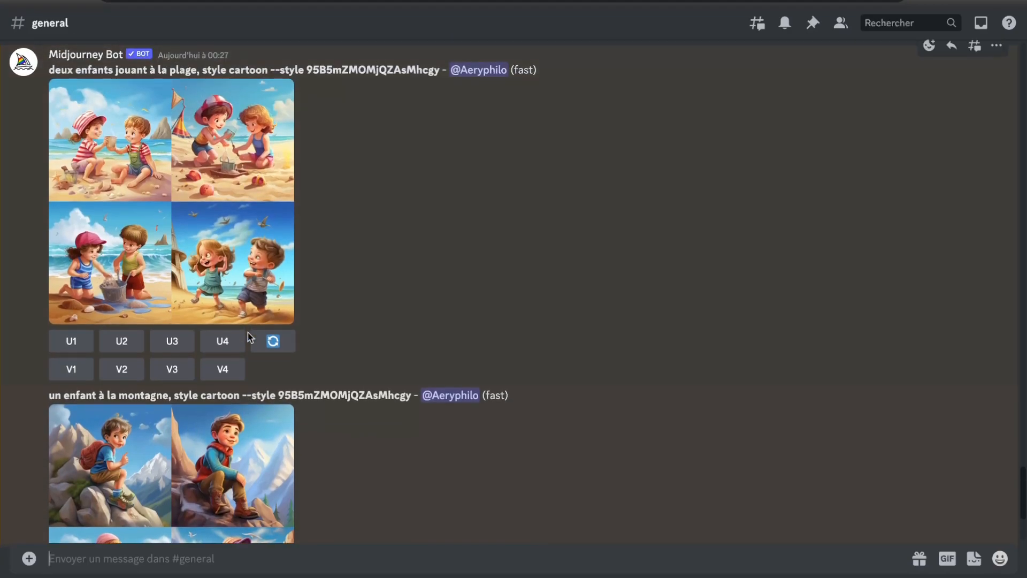
pyautogui.scroll(-5, 174, 325)
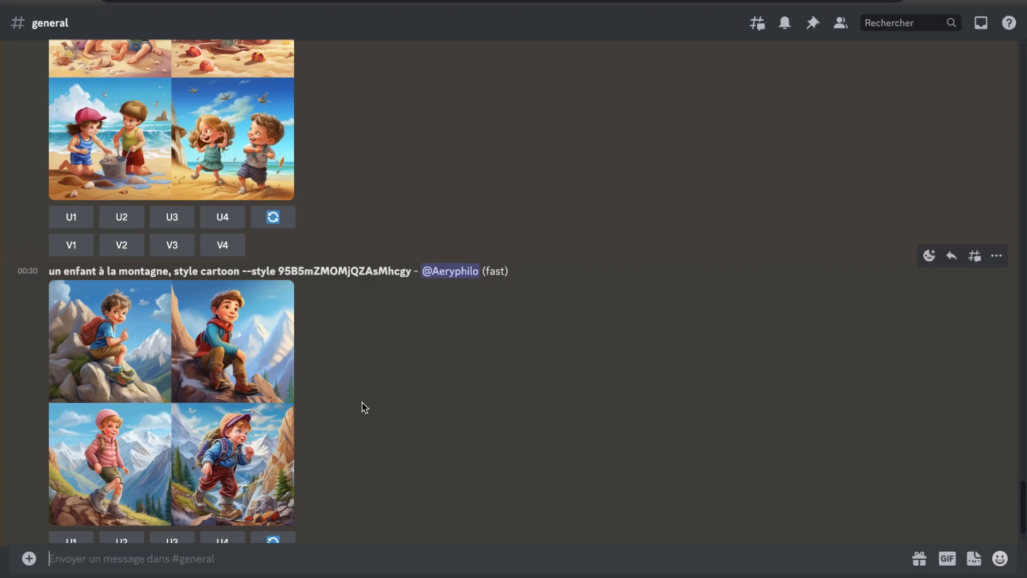
pyautogui.scroll(5, 364, 408)
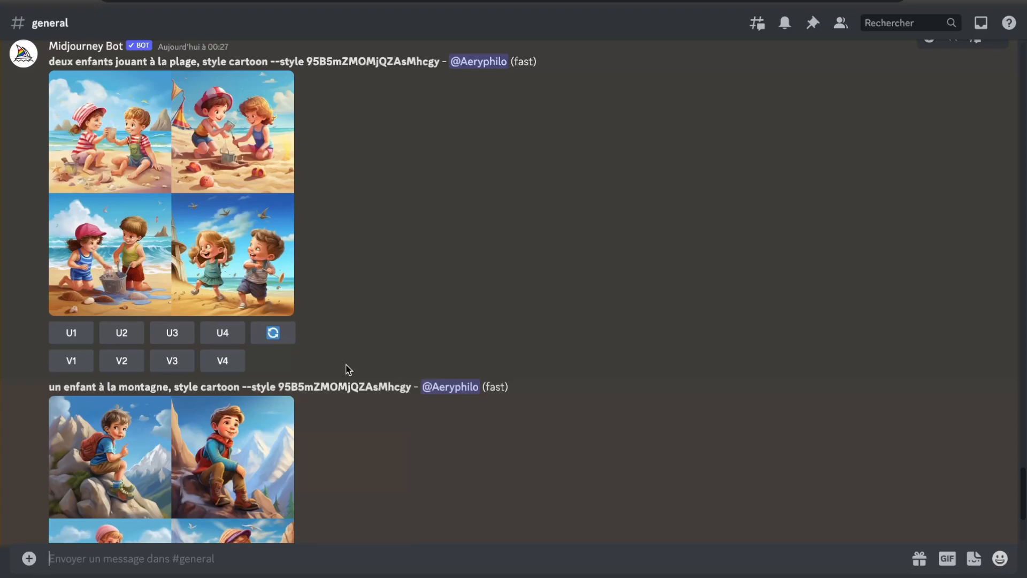
pyautogui.scroll(-3, 349, 369)
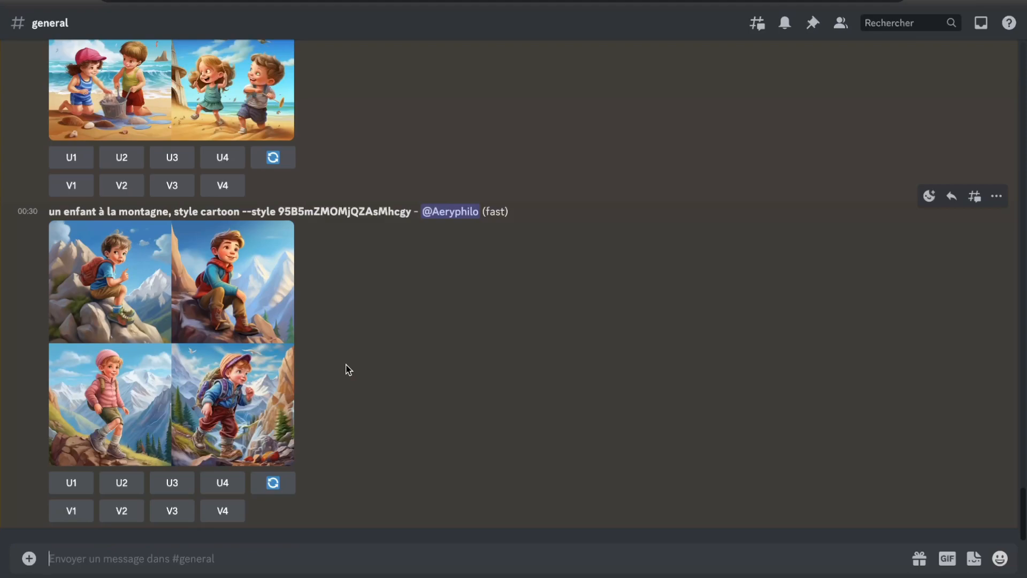
pyautogui.scroll(2, 349, 369)
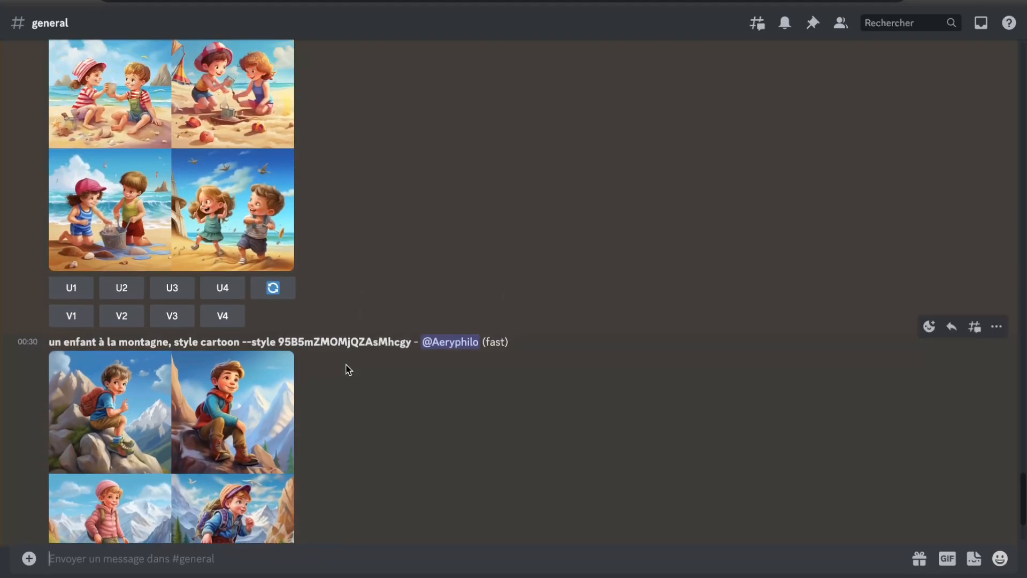
pyautogui.scroll(-2, 349, 370)
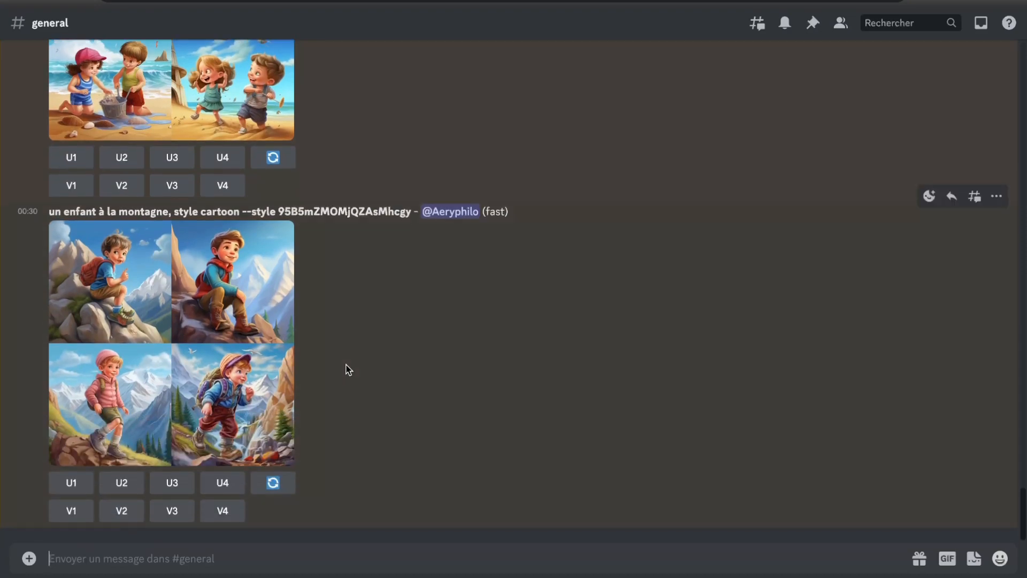